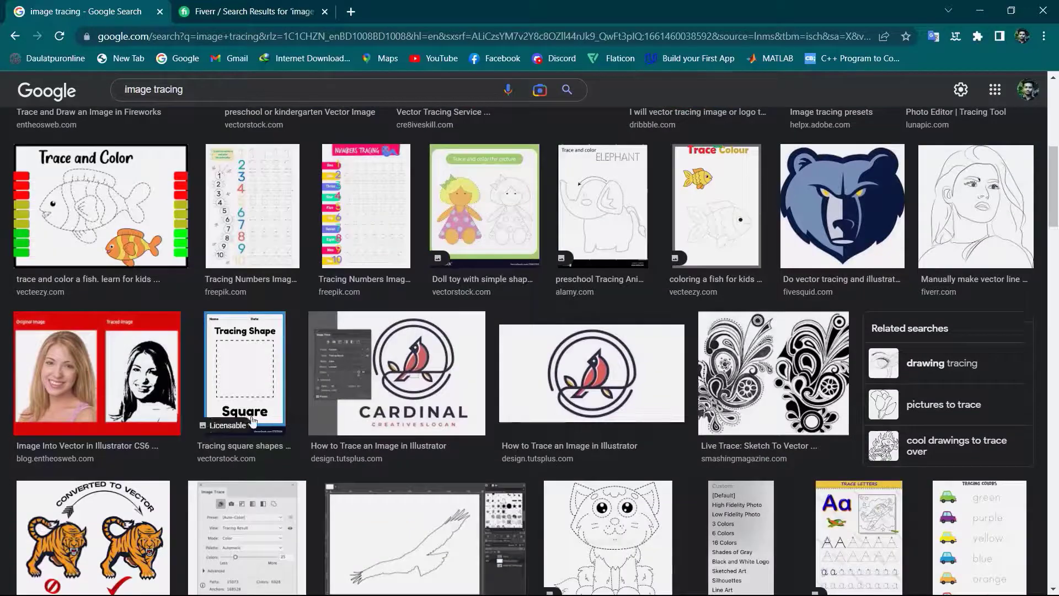
# Examine the Google image results for "image tracing", comparing original pictures with their traced vector versions
pyautogui.scroll(-4, 412, 378)
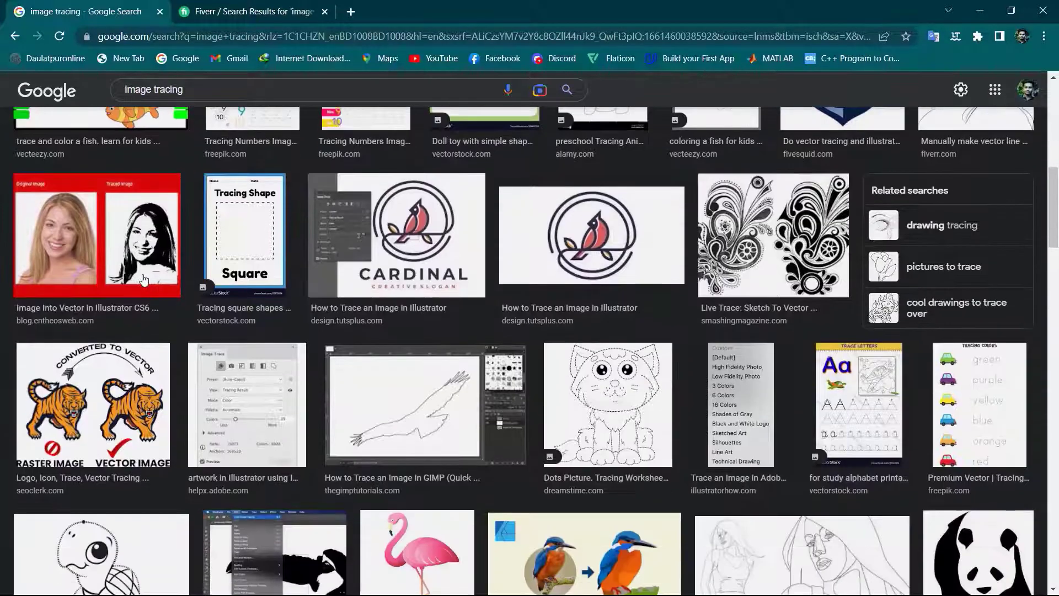
pyautogui.scroll(-1, 413, 379)
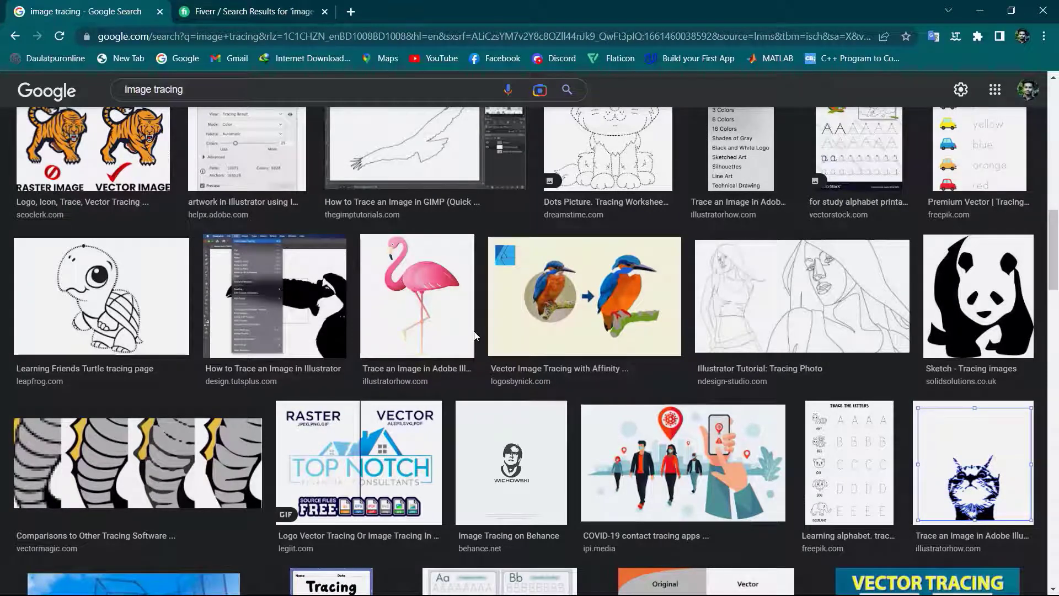
pyautogui.scroll(-3, 475, 336)
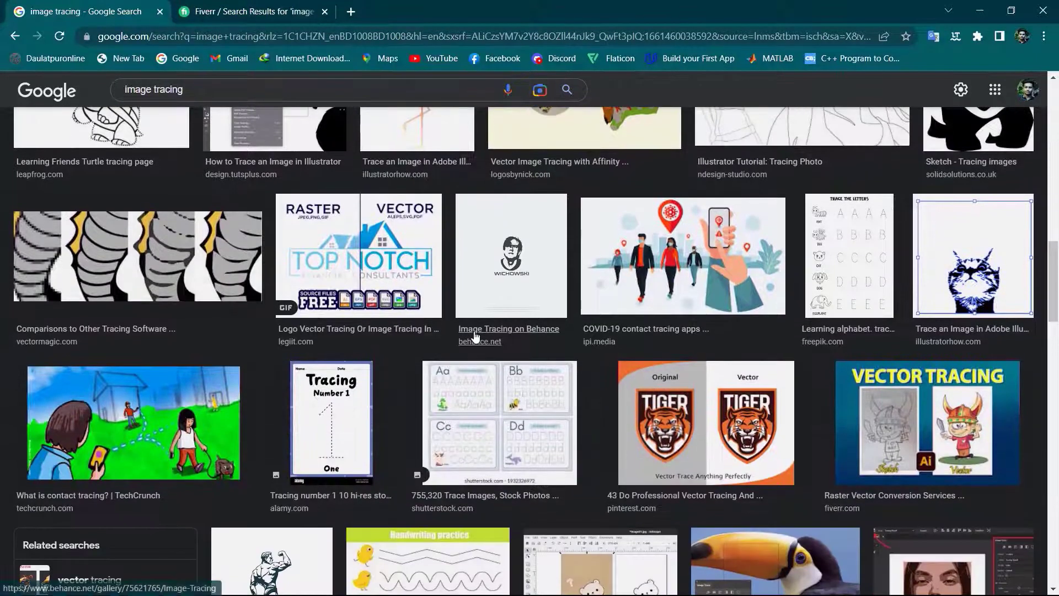
pyautogui.scroll(-3, 475, 336)
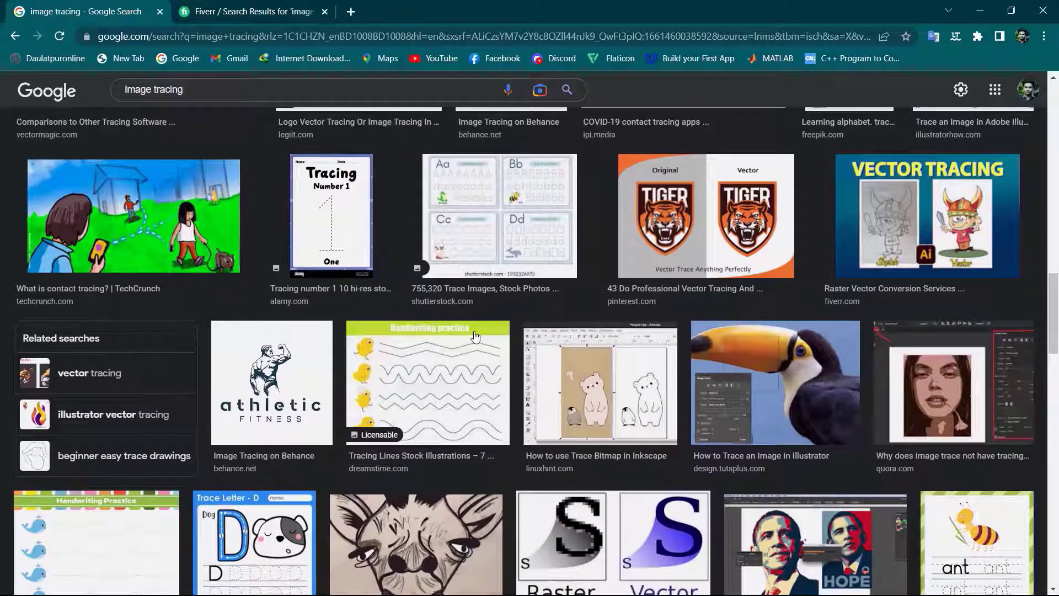
pyautogui.scroll(-1, 475, 336)
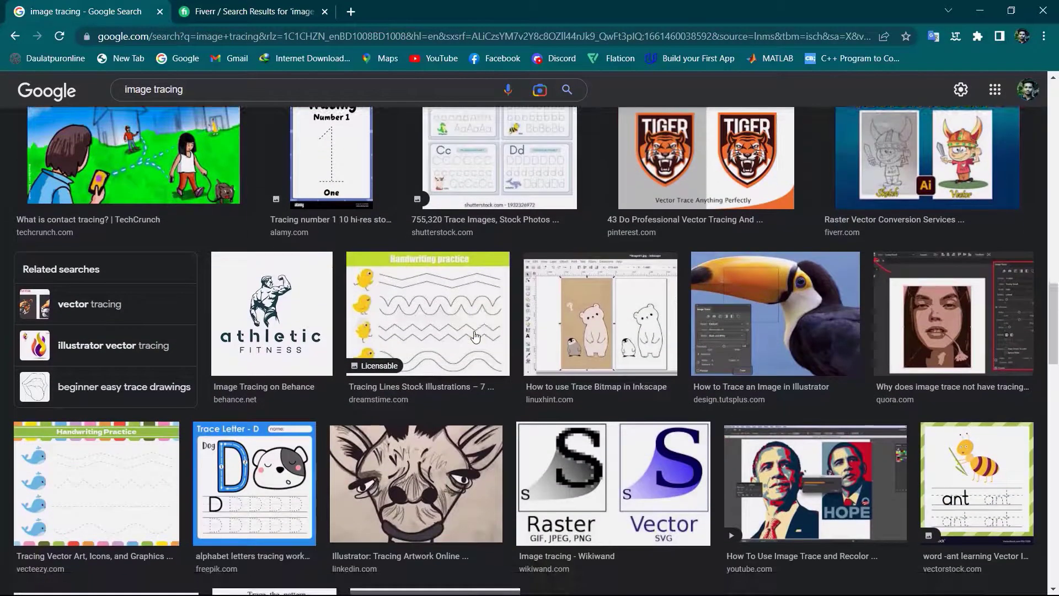
pyautogui.scroll(11, 475, 336)
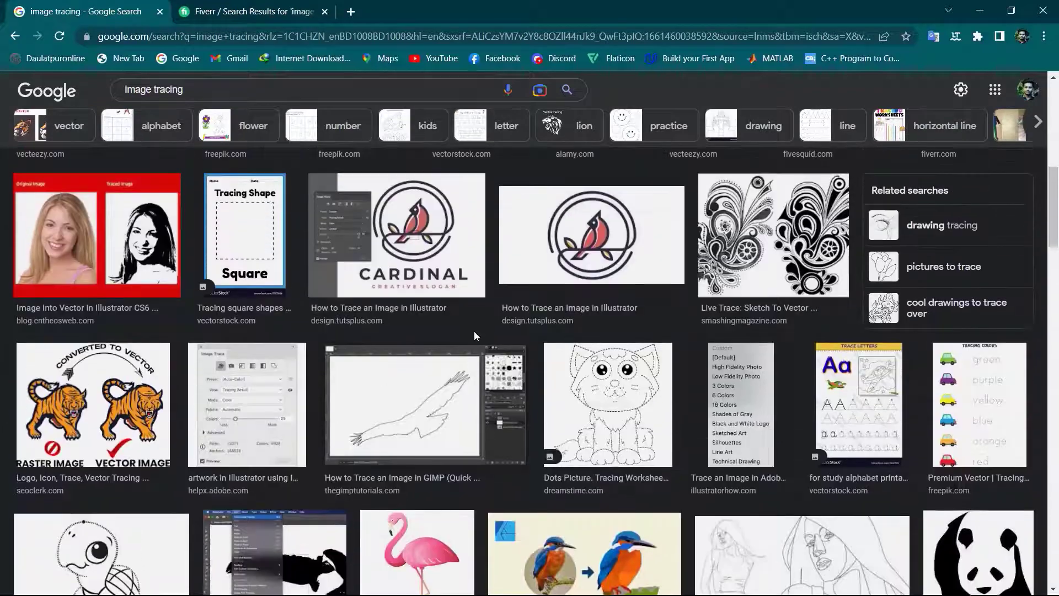
pyautogui.scroll(3, 474, 336)
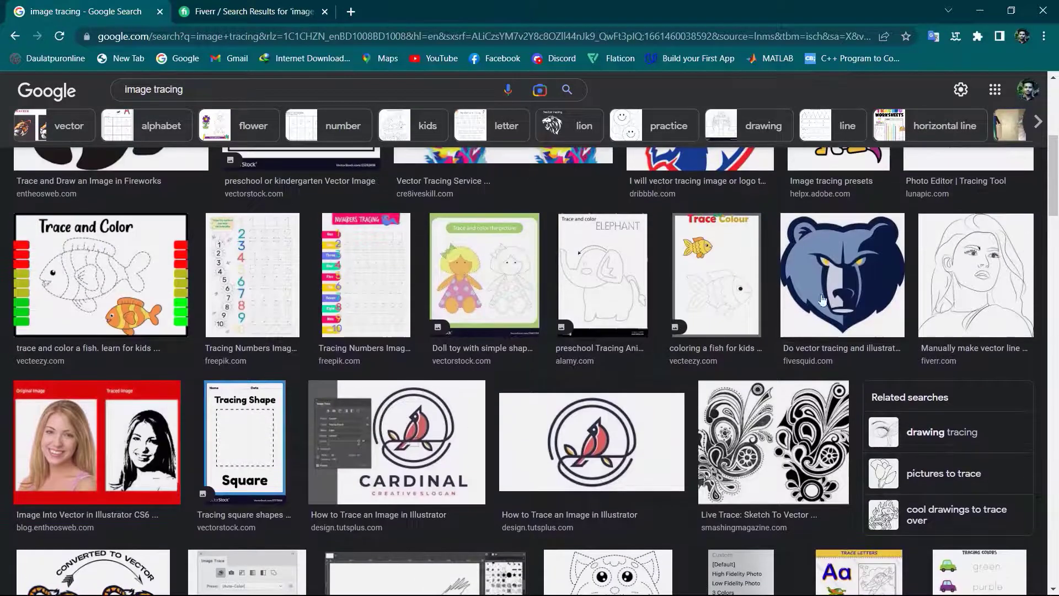
pyautogui.scroll(4, 819, 339)
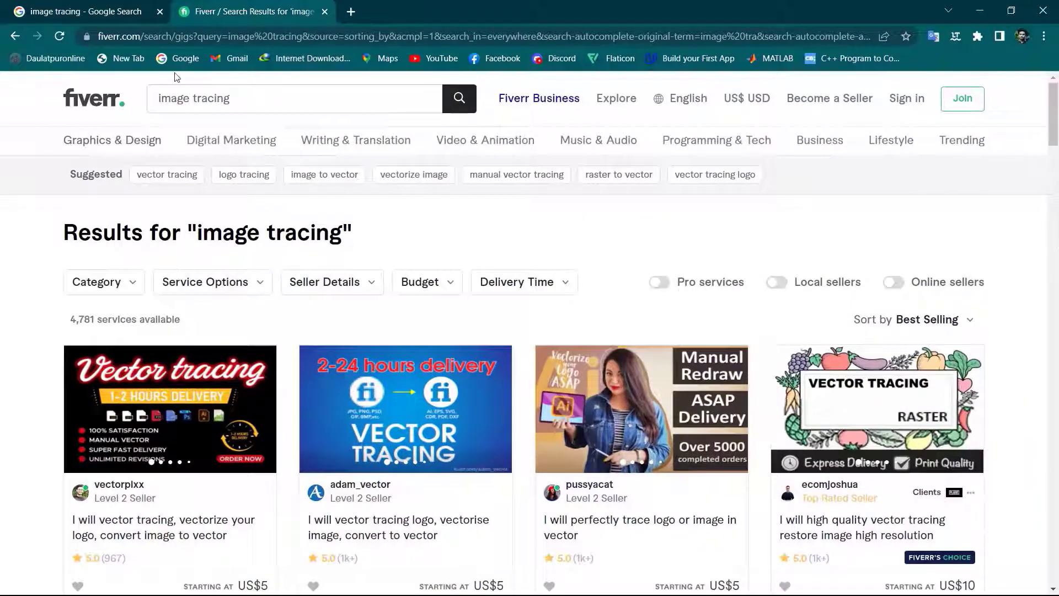
# Review the Fiverr gigs found for "image tracing", comparing their before-and-after samples, starting prices and review counts
pyautogui.scroll(-3, 238, 138)
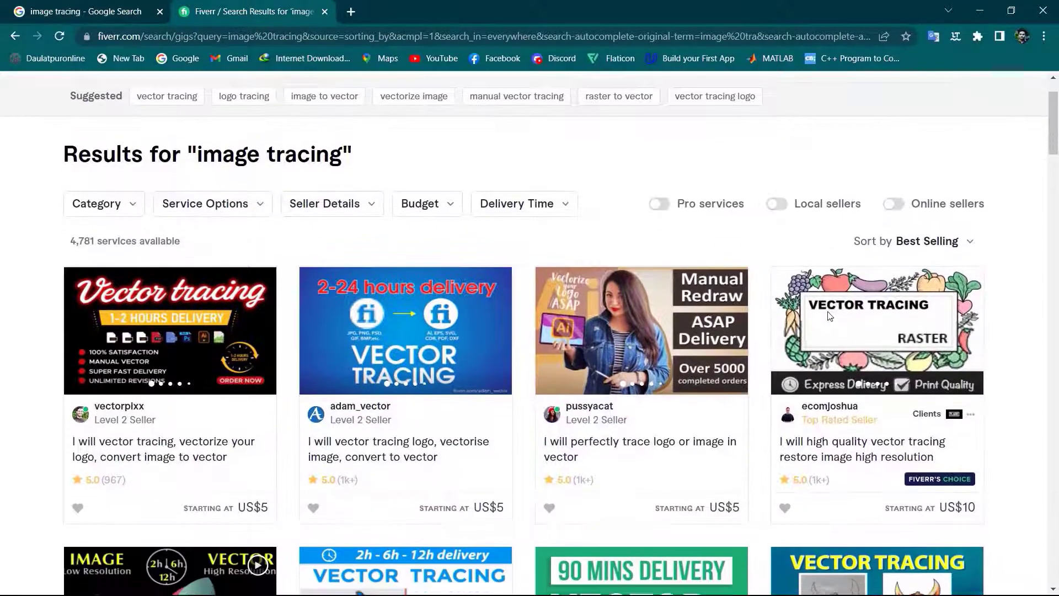
pyautogui.scroll(-2, 325, 246)
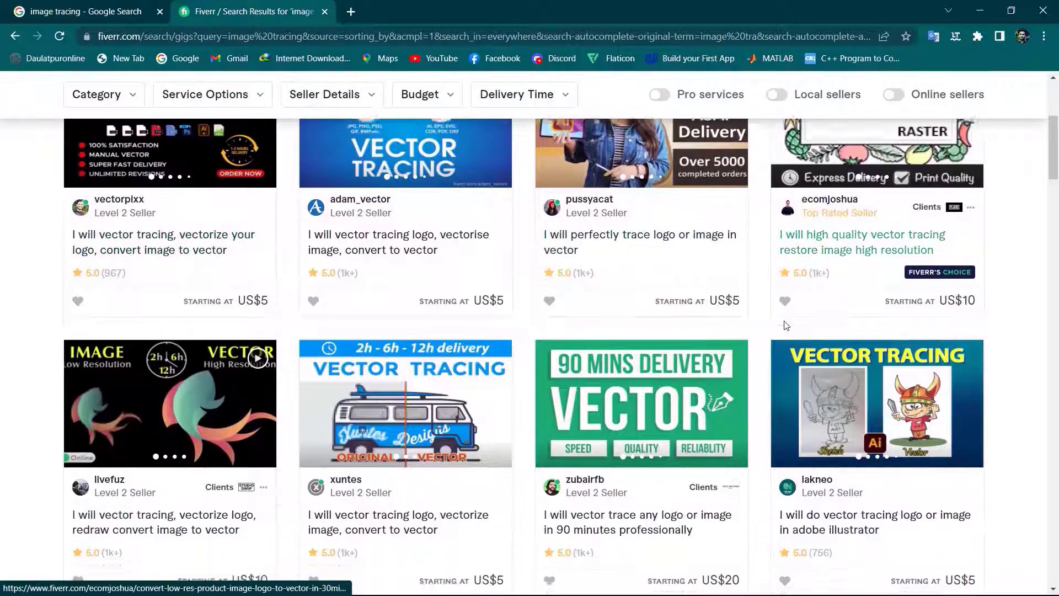
pyautogui.scroll(-1, 324, 245)
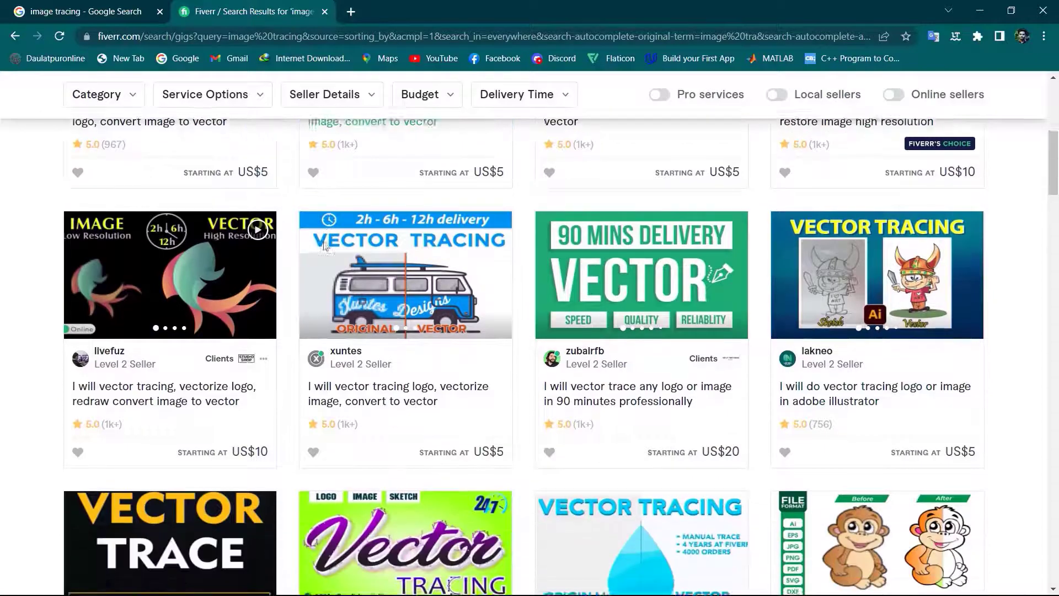
pyautogui.scroll(-3, 325, 245)
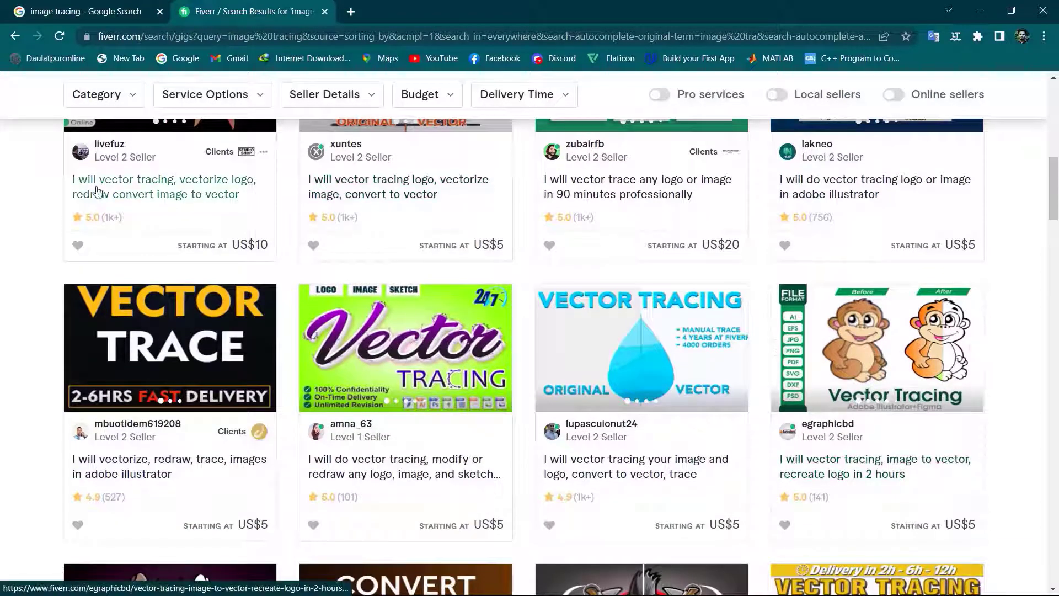
pyautogui.scroll(-3, 267, 380)
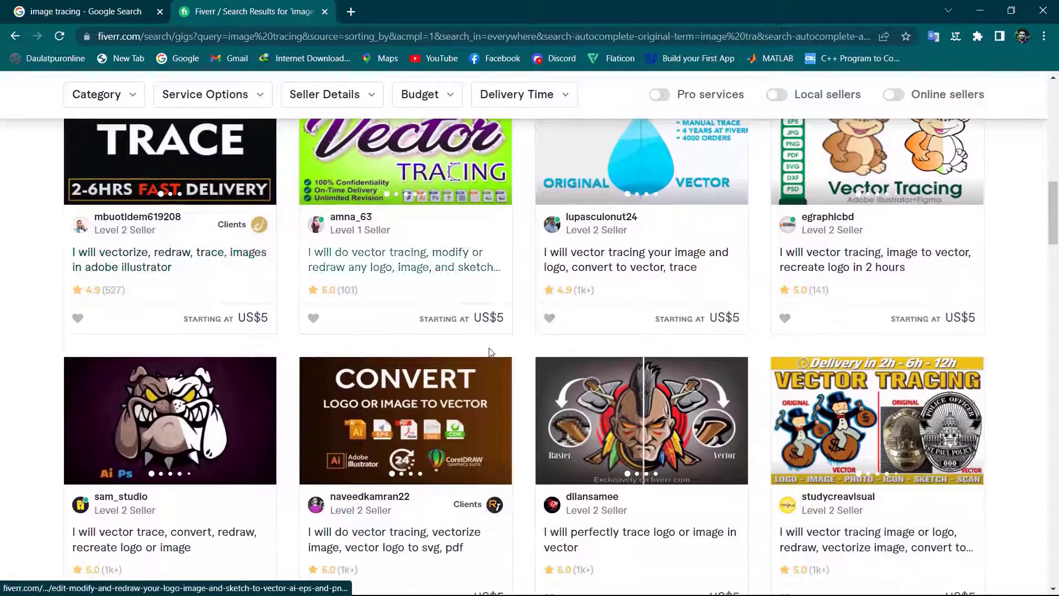
pyautogui.scroll(5, 491, 350)
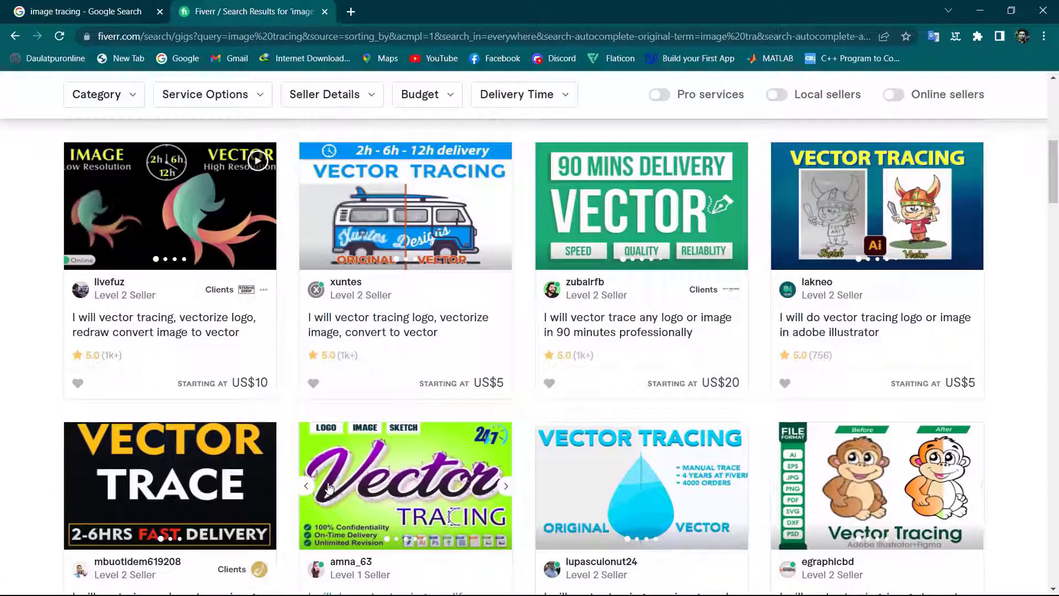
pyautogui.scroll(1, 359, 481)
pyautogui.scroll(2, 359, 481)
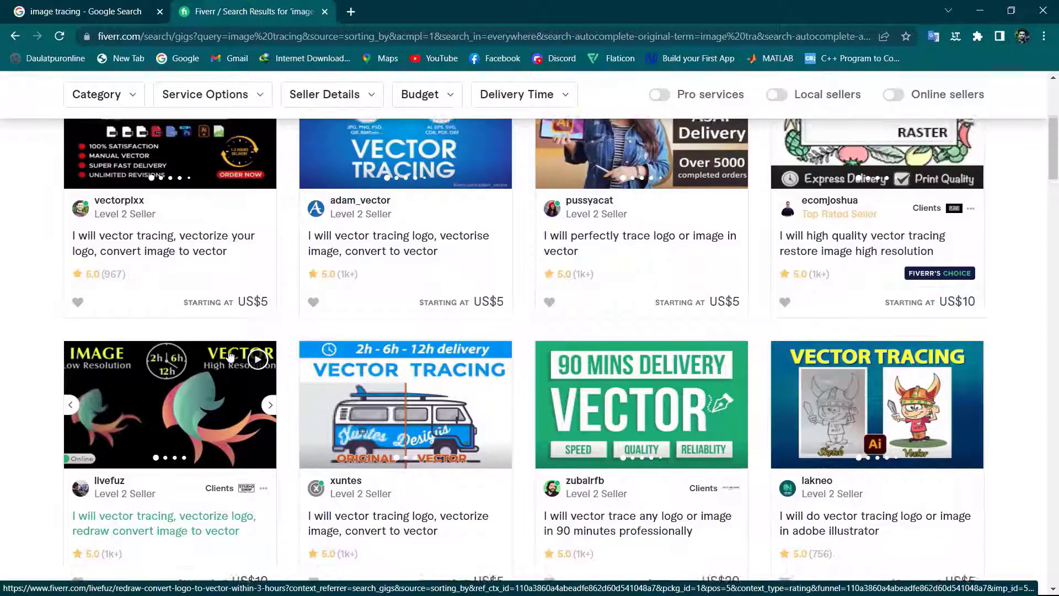
pyautogui.scroll(-3, 844, 331)
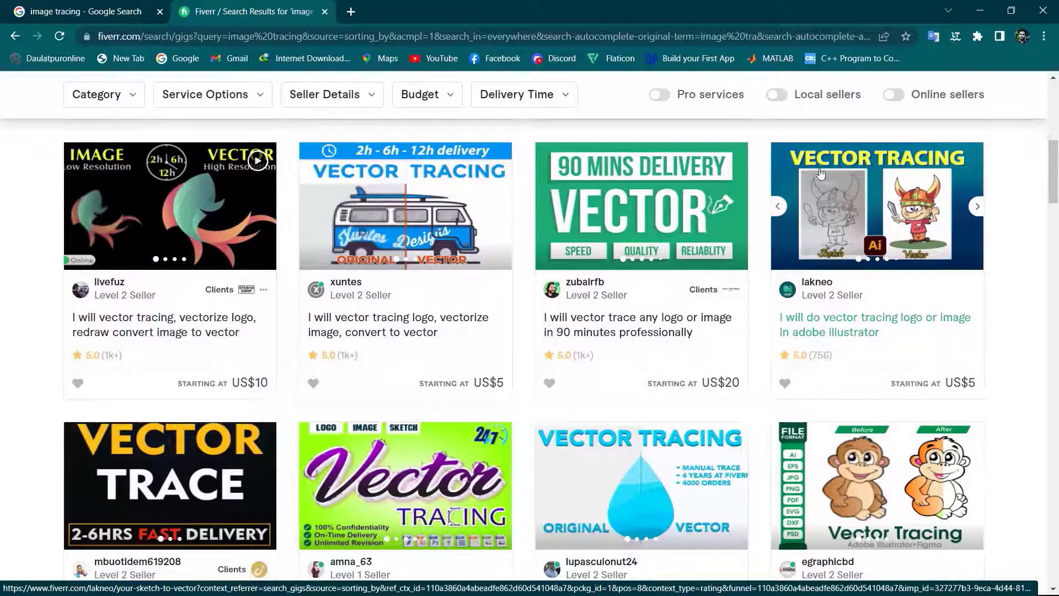
pyautogui.scroll(-3, 947, 230)
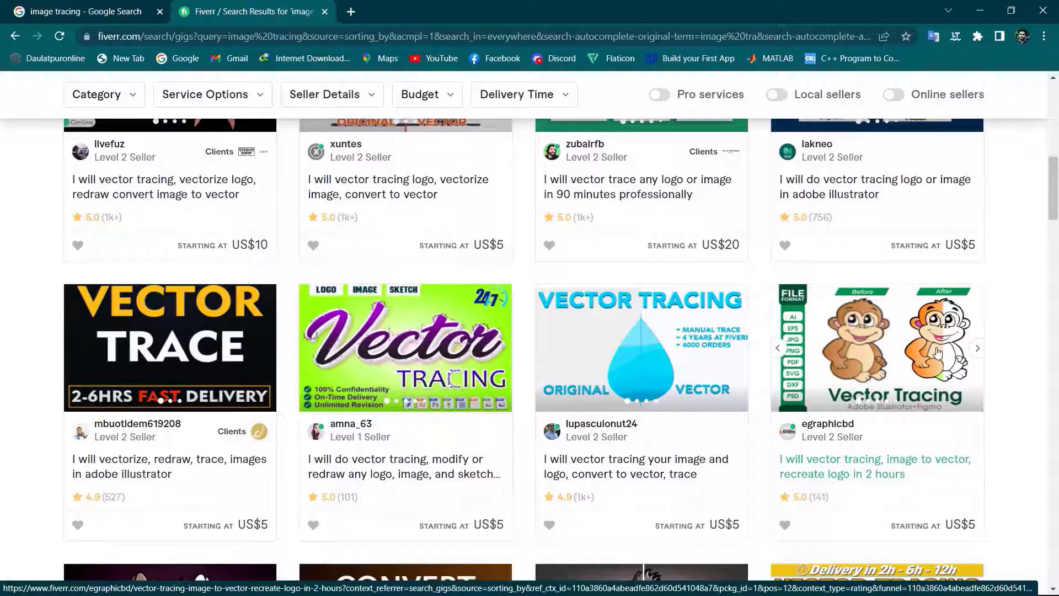
pyautogui.scroll(-4, 938, 353)
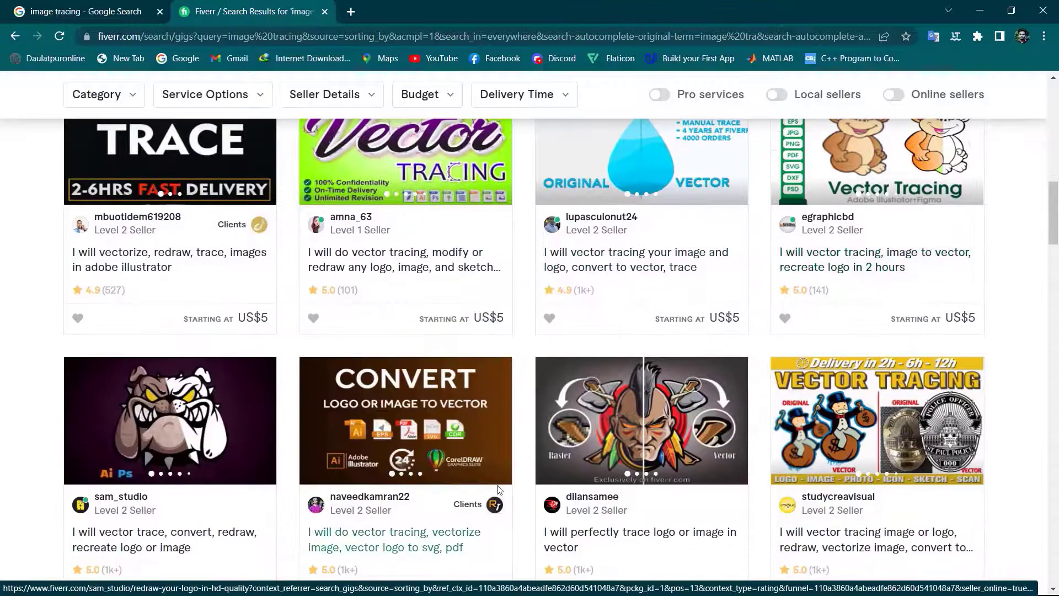
pyautogui.scroll(-4, 500, 489)
pyautogui.scroll(-5, 501, 489)
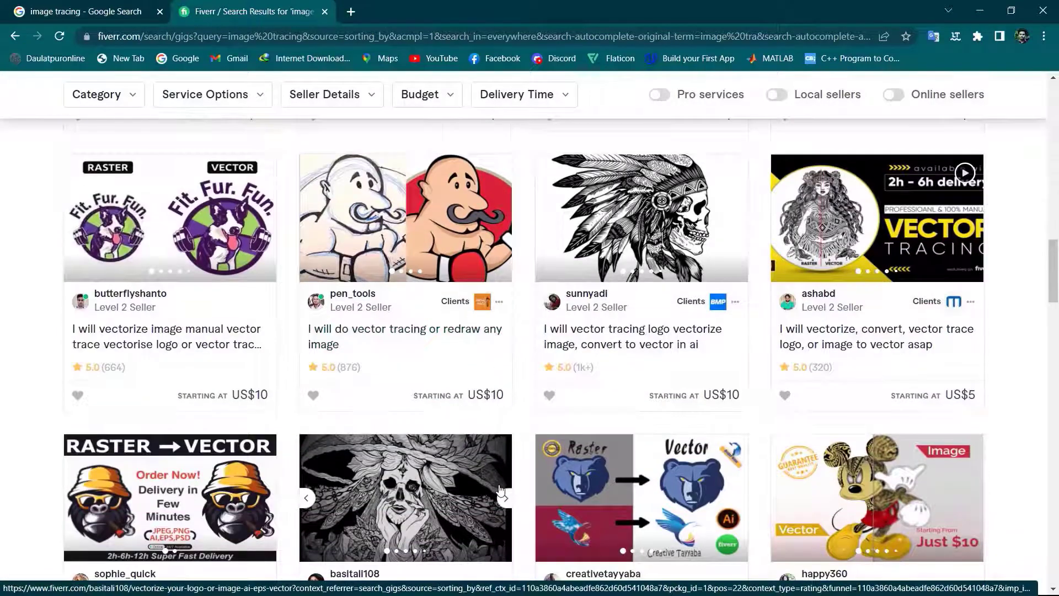
pyautogui.scroll(-2, 502, 489)
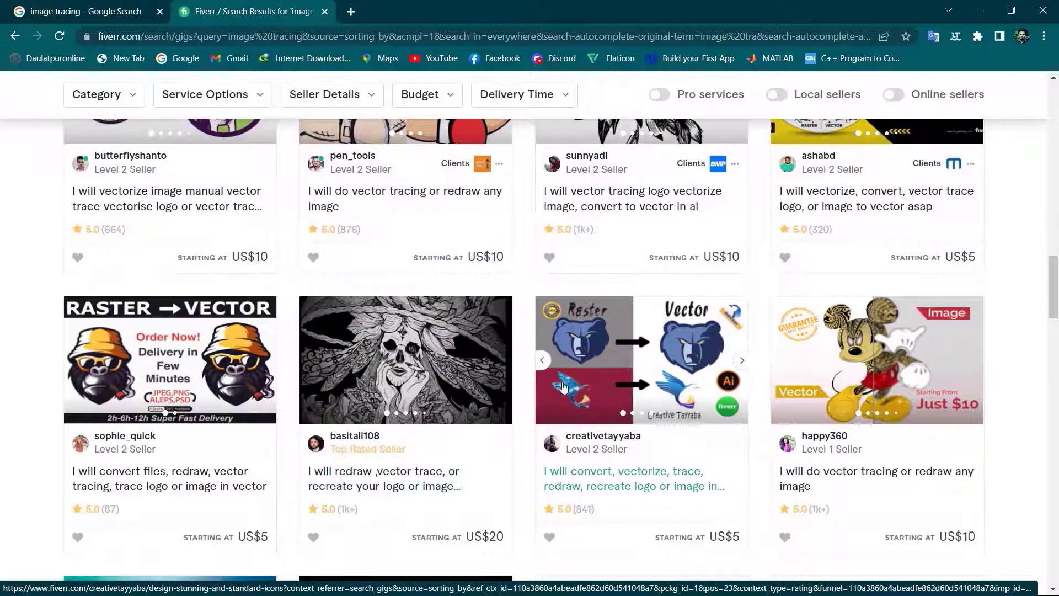
pyautogui.scroll(-1, 564, 388)
pyautogui.scroll(-6, 508, 425)
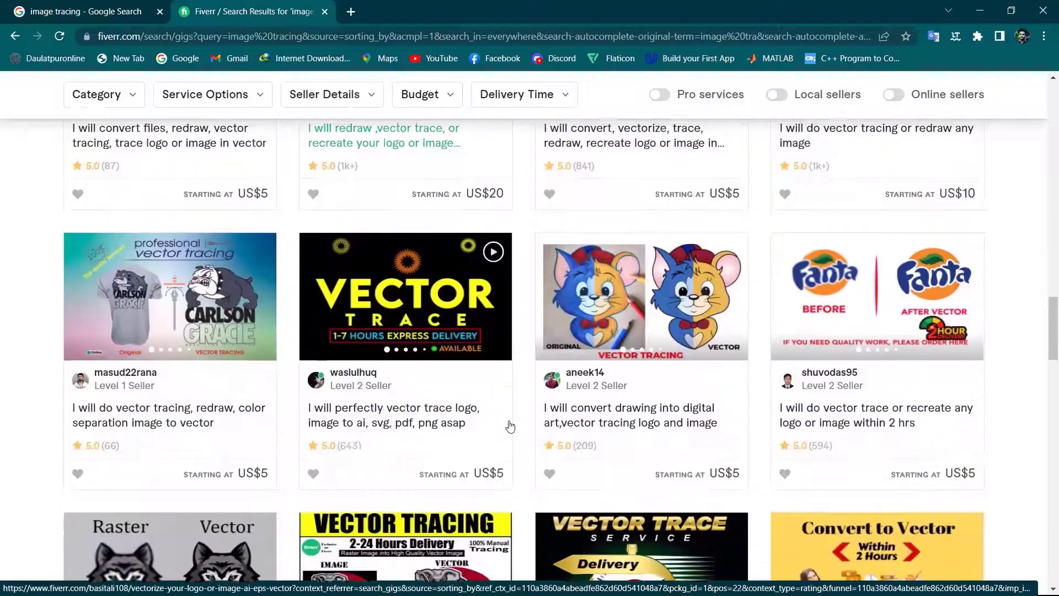
pyautogui.scroll(15, 509, 425)
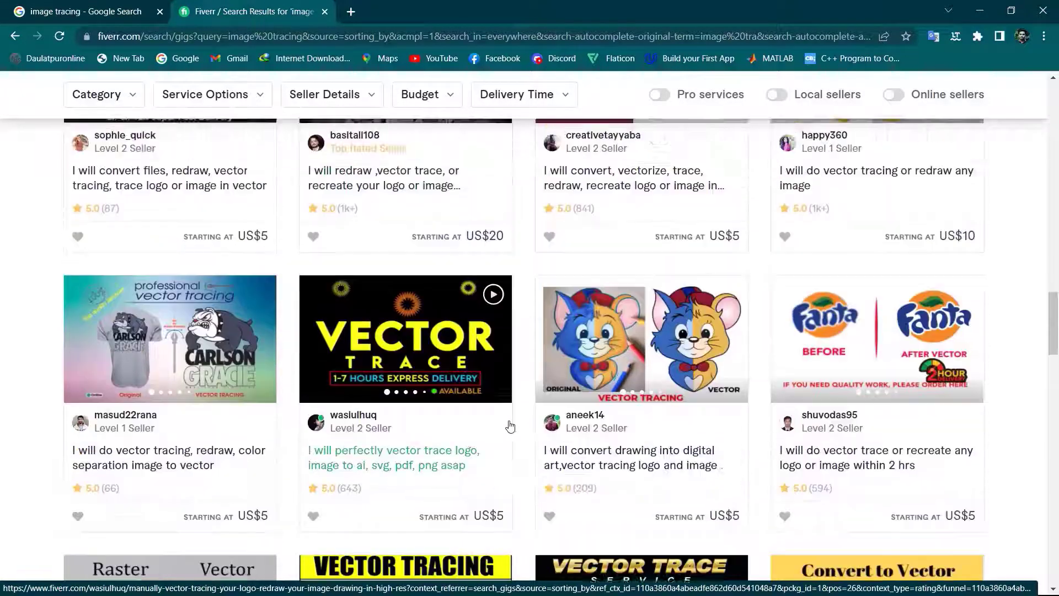
pyautogui.scroll(6, 509, 425)
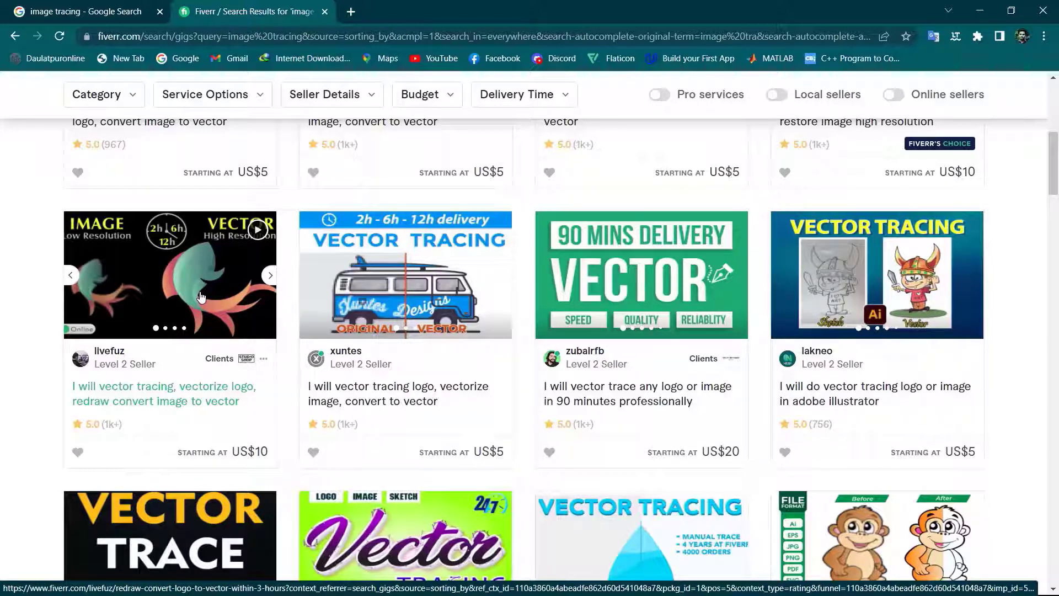
pyautogui.scroll(-1, 271, 464)
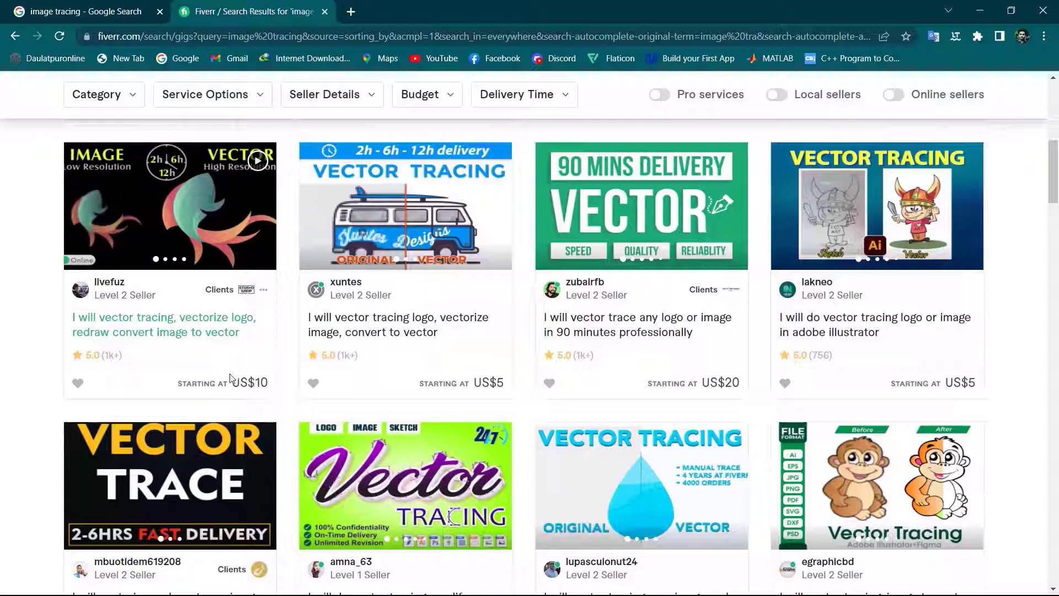
pyautogui.scroll(-2, 193, 367)
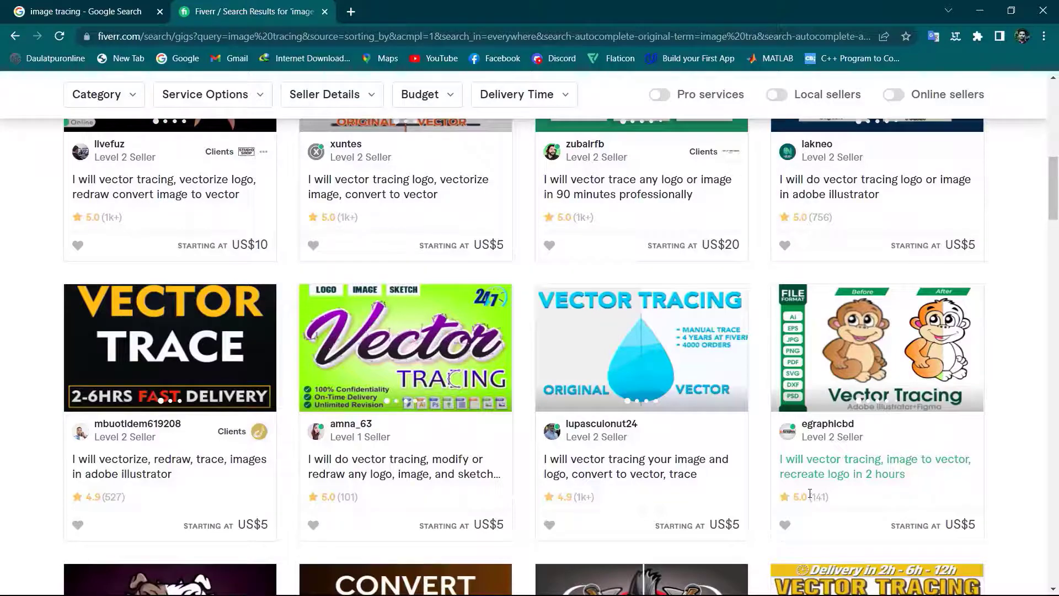
pyautogui.scroll(4, 766, 487)
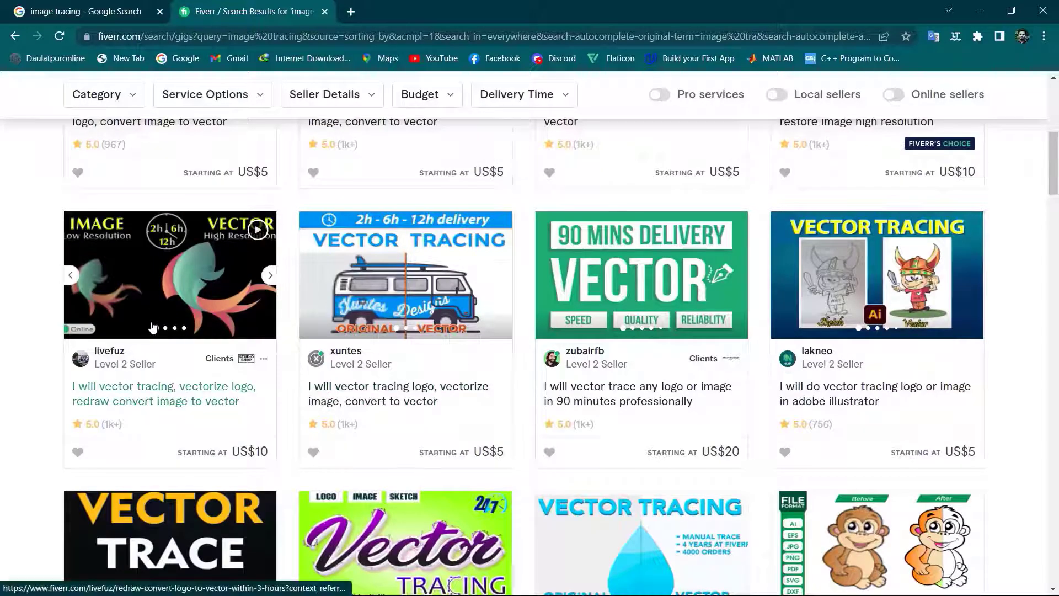
pyautogui.scroll(-1, 154, 327)
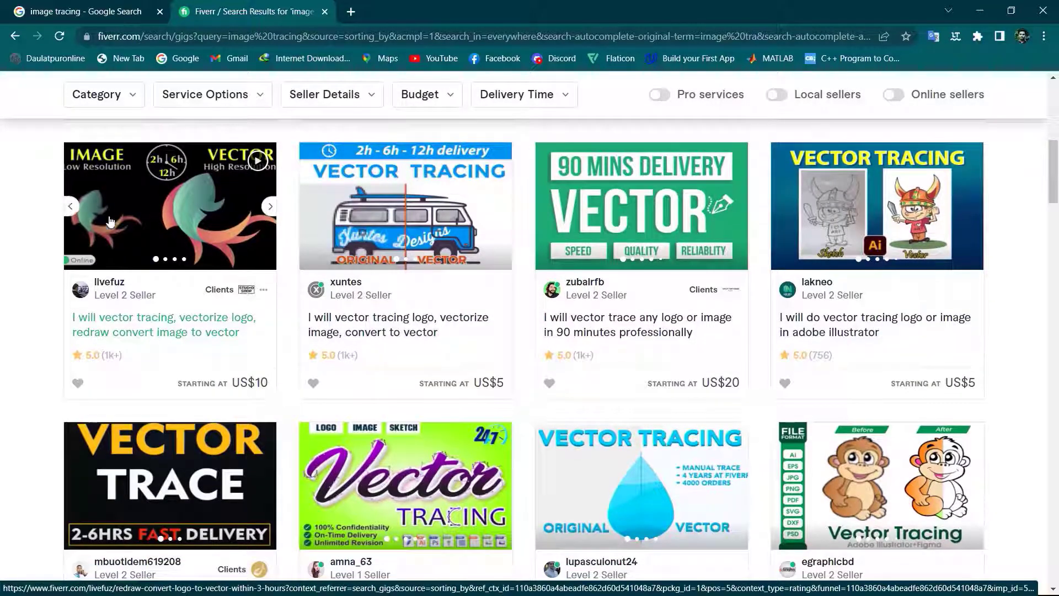
pyautogui.scroll(-1, 189, 342)
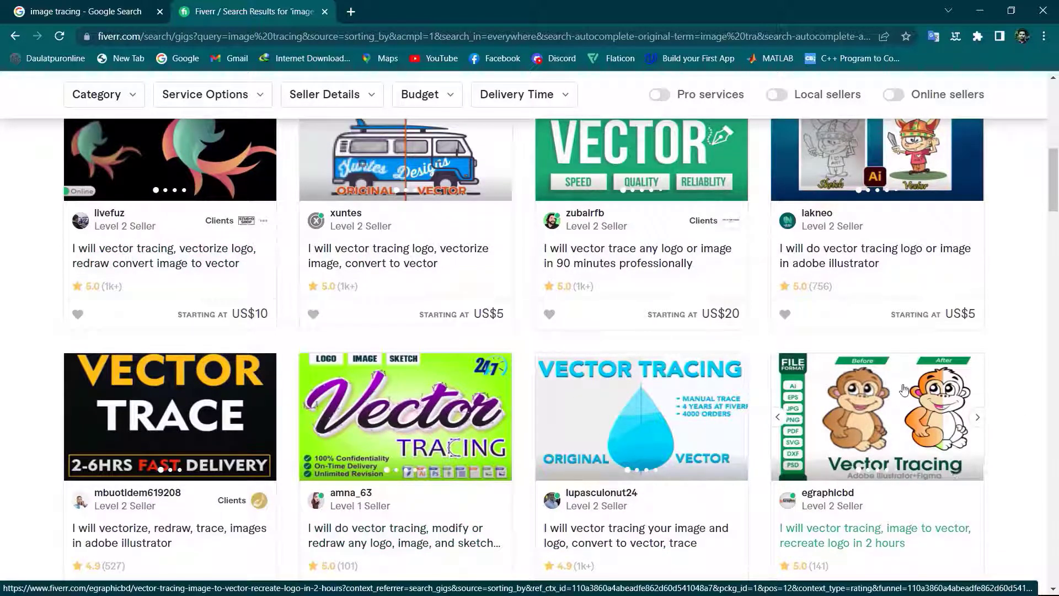
pyautogui.scroll(-1, 904, 402)
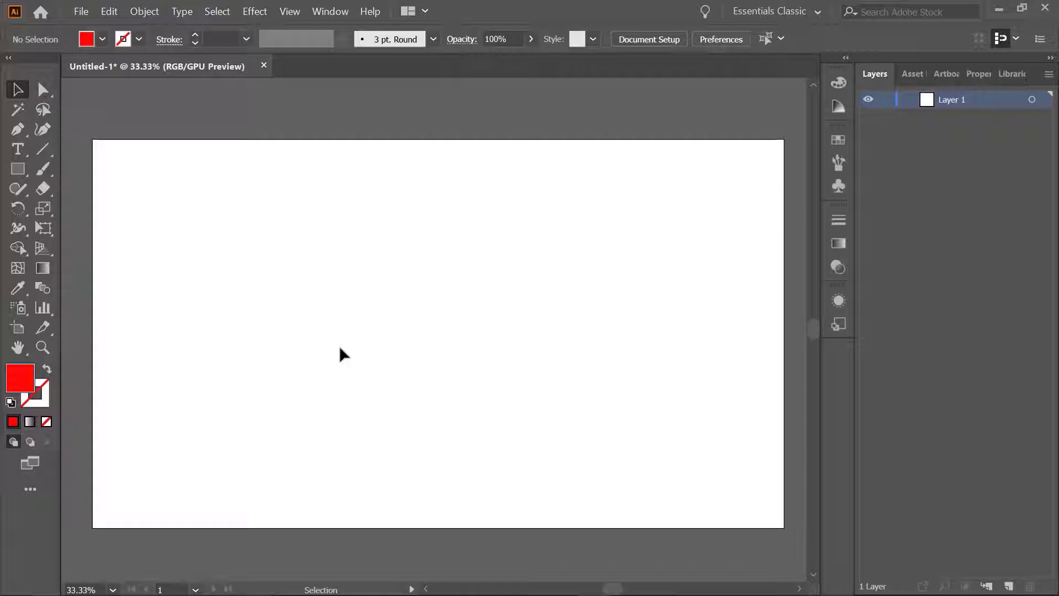
# In Illustrator, place the linked image 71-719065_doraemon-wallpaper-fullscreen-hd-6155-wallpaper-cool-cut.jpg, sized nearly to the artboard's height, on the artboard's left side and select it
pyautogui.click(80, 13)
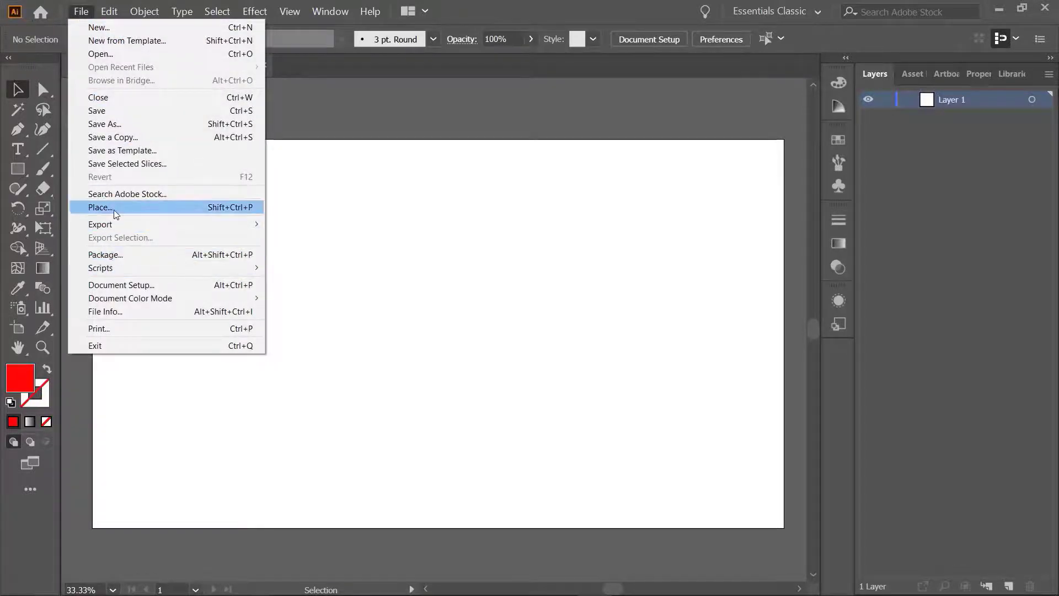
pyautogui.click(255, 212)
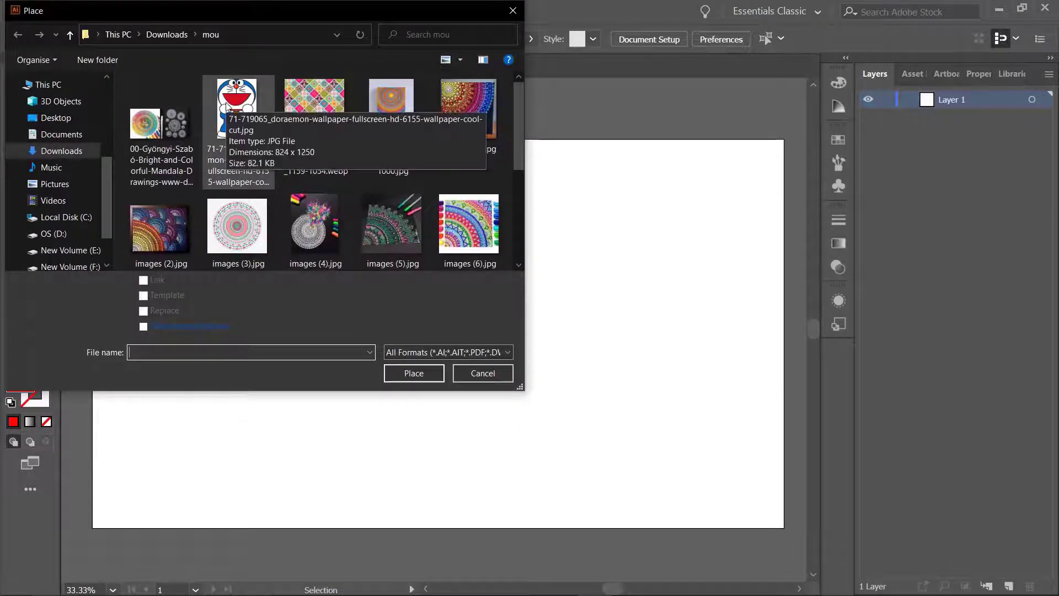
pyautogui.click(226, 106)
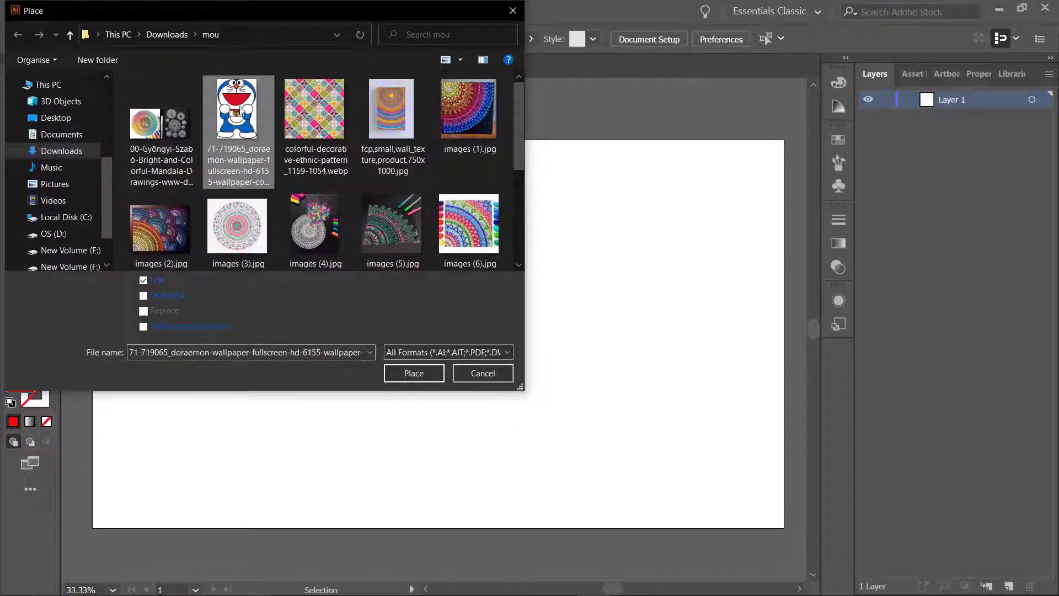
pyautogui.doubleClick(225, 120)
pyautogui.moveTo(229, 158); pyautogui.dragTo(539, 508)
pyautogui.moveTo(383, 367); pyautogui.dragTo(270, 355)
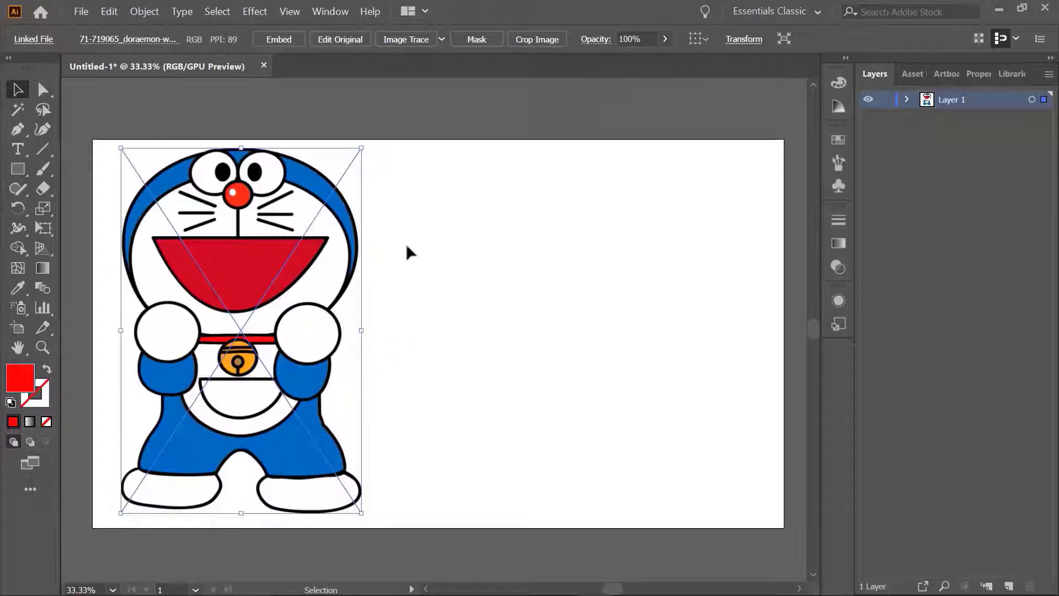
pyautogui.click(402, 282)
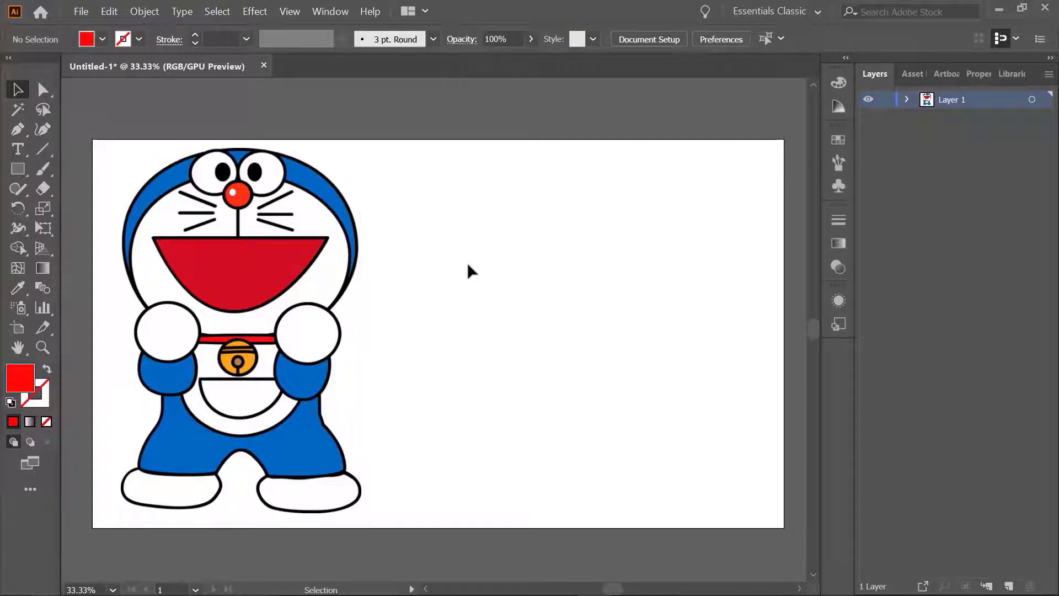
pyautogui.click(248, 211)
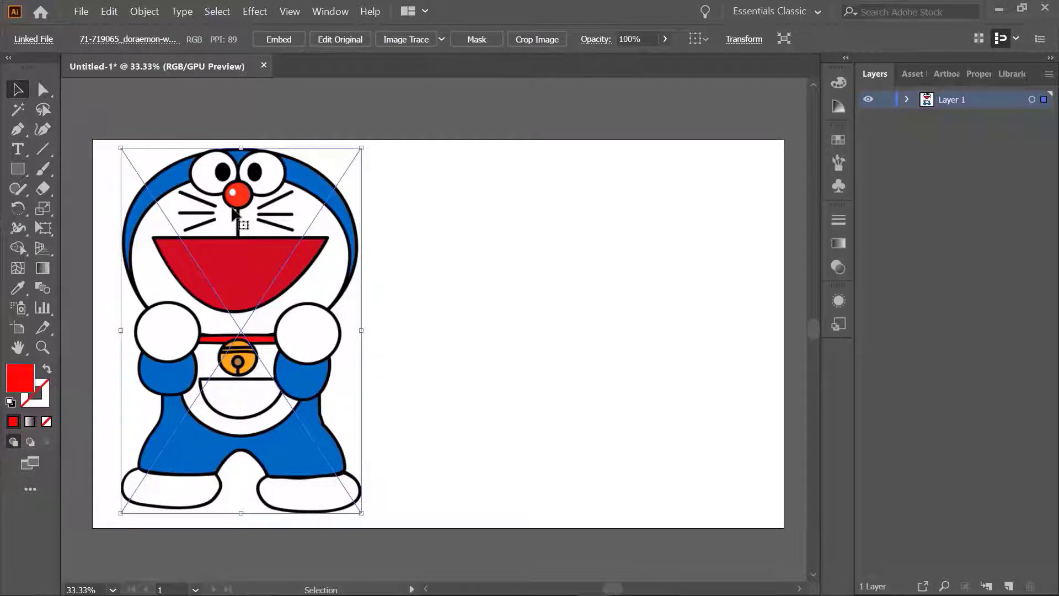
# Trace the linked Doraemon image with the default Image Trace preset
pyautogui.click(443, 39)
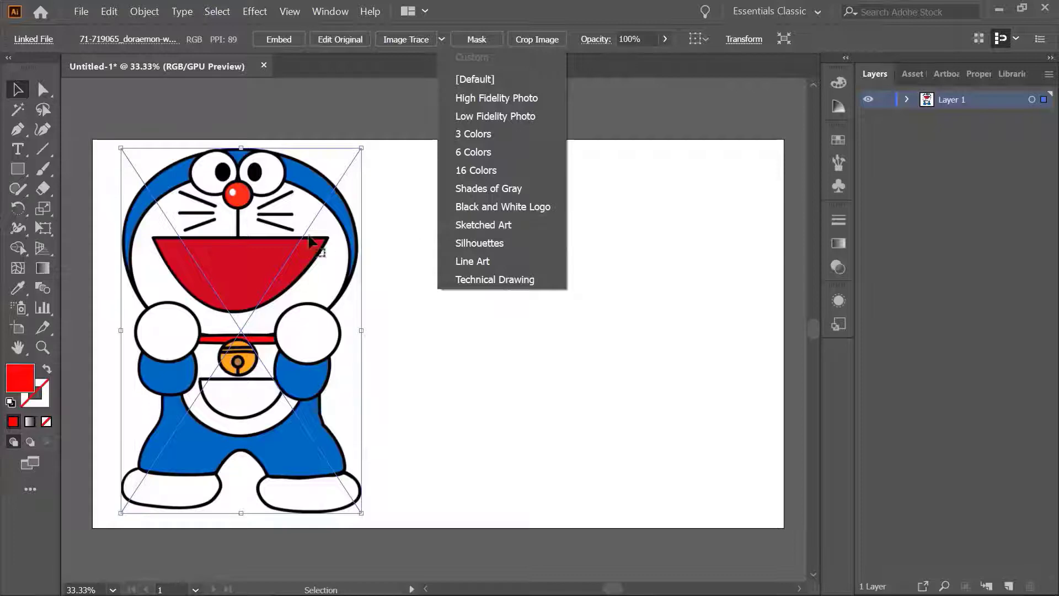
pyautogui.click(382, 232)
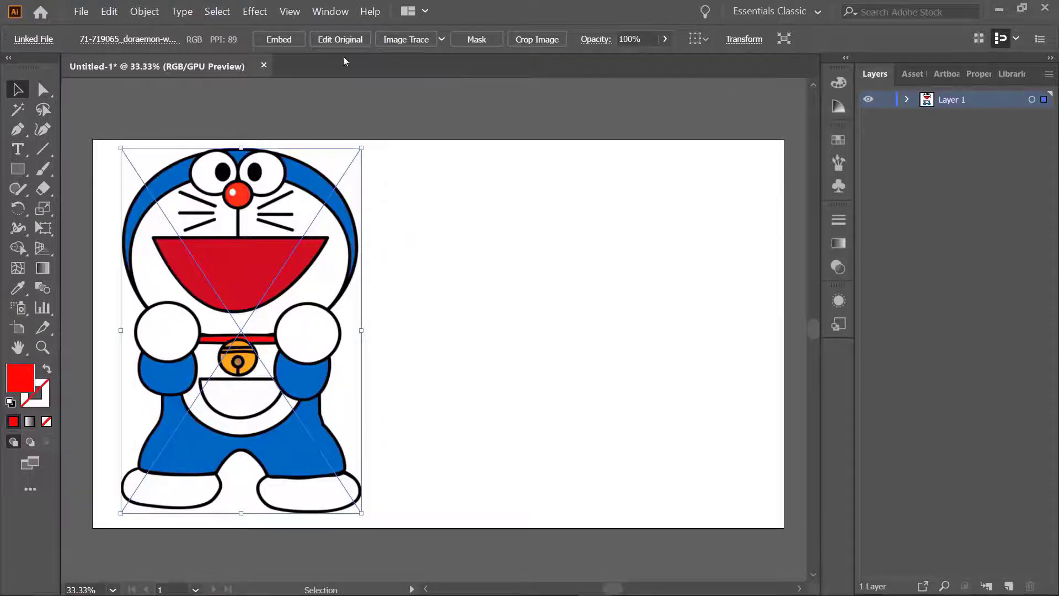
pyautogui.click(403, 42)
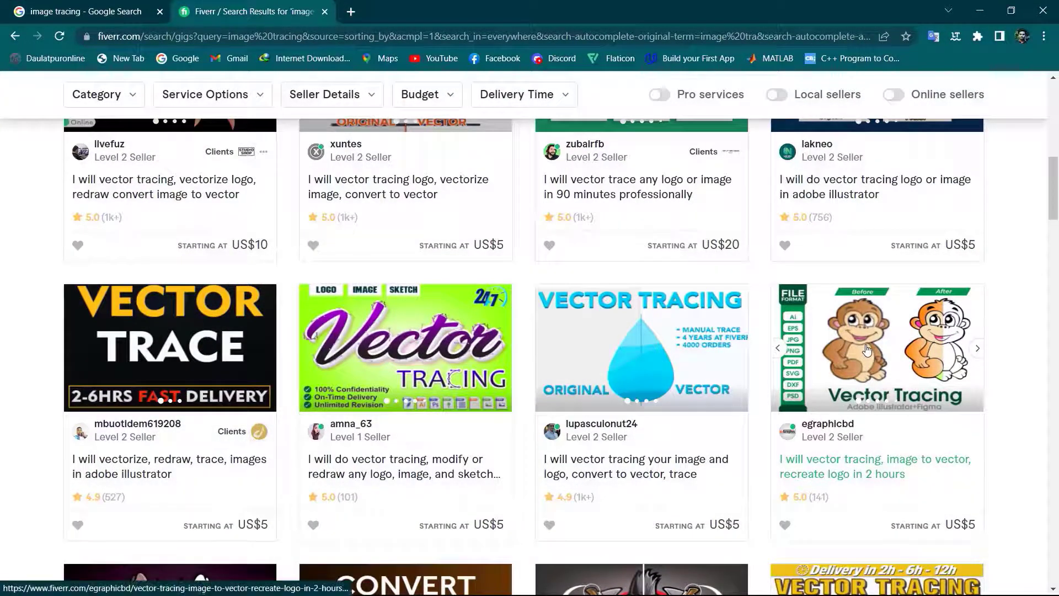
# In the browser, open the Fiverr gig "I will vector tracing, image to vector, recreate logo in 2 hours" and review its before-and-after sample
pyautogui.click(860, 351)
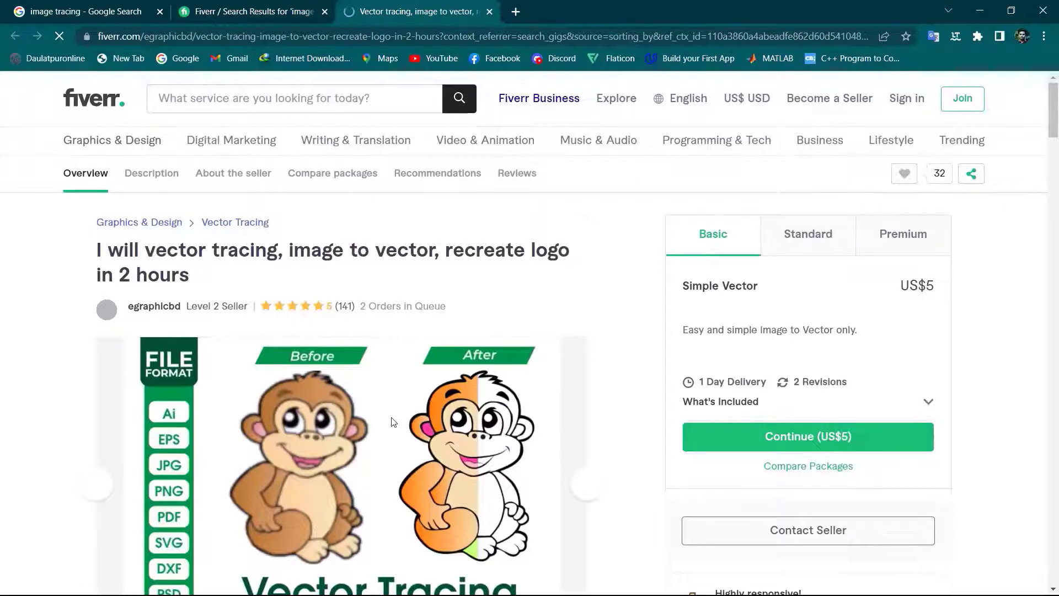
pyautogui.scroll(-2, 551, 325)
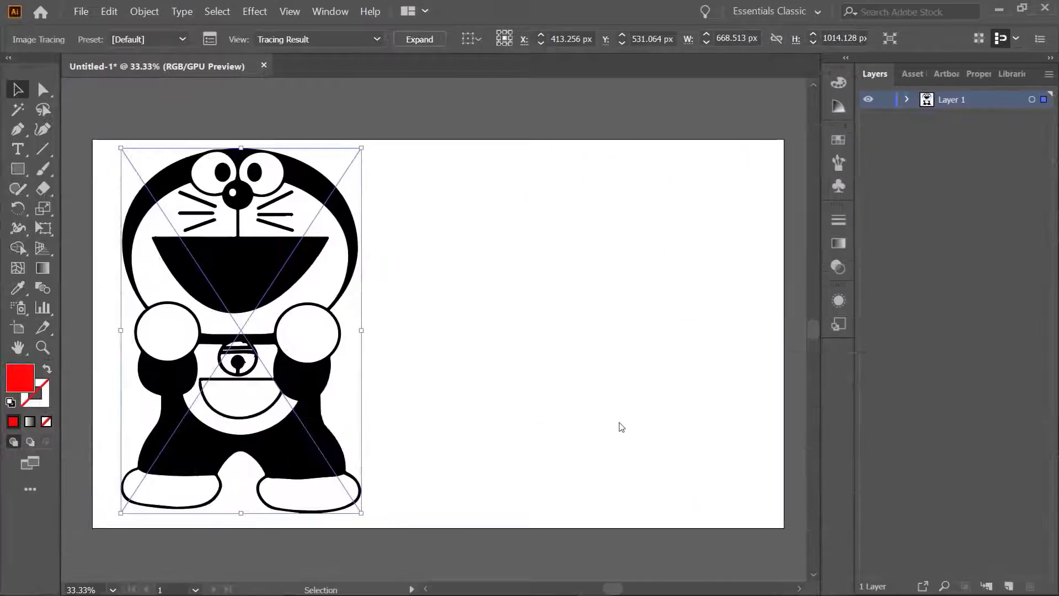
# In Illustrator, replace the default trace of the Doraemon image with a High Fidelity Photo trace and move it to the artboard's middle
pyautogui.hotkey('ctrl', 'z')
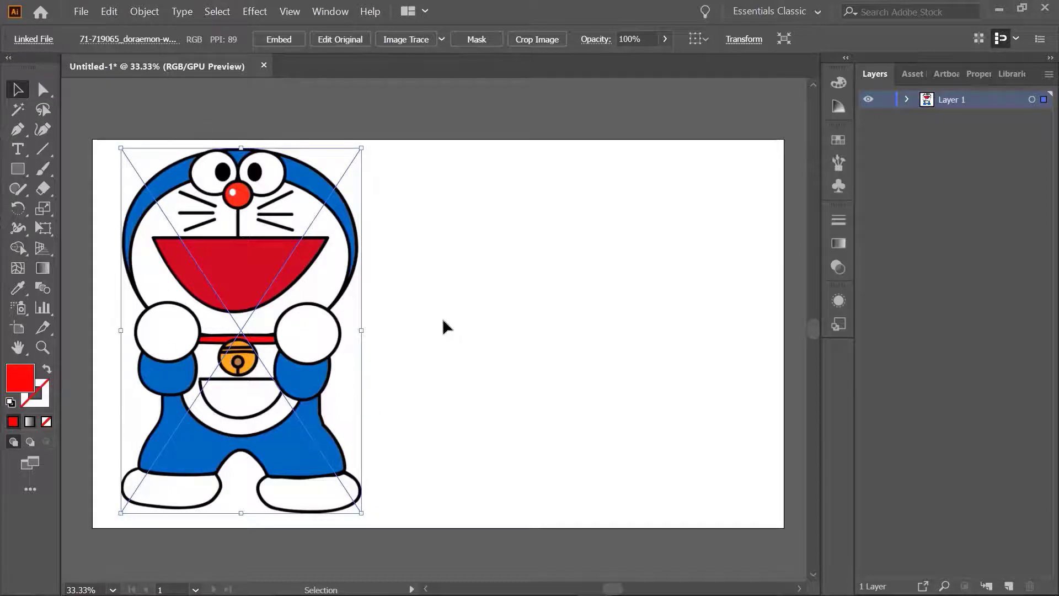
pyautogui.click(445, 41)
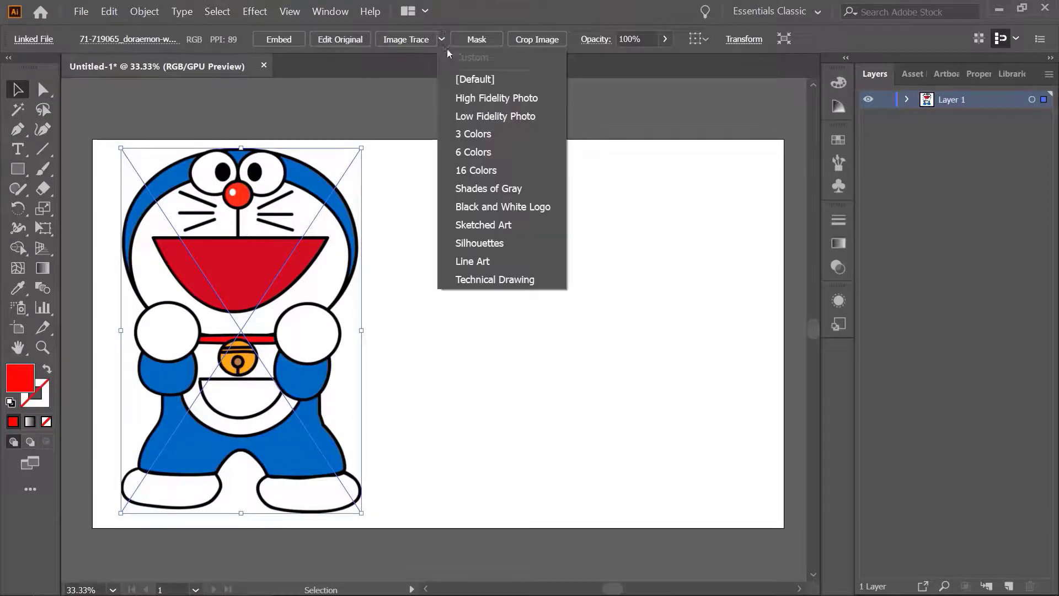
pyautogui.click(454, 97)
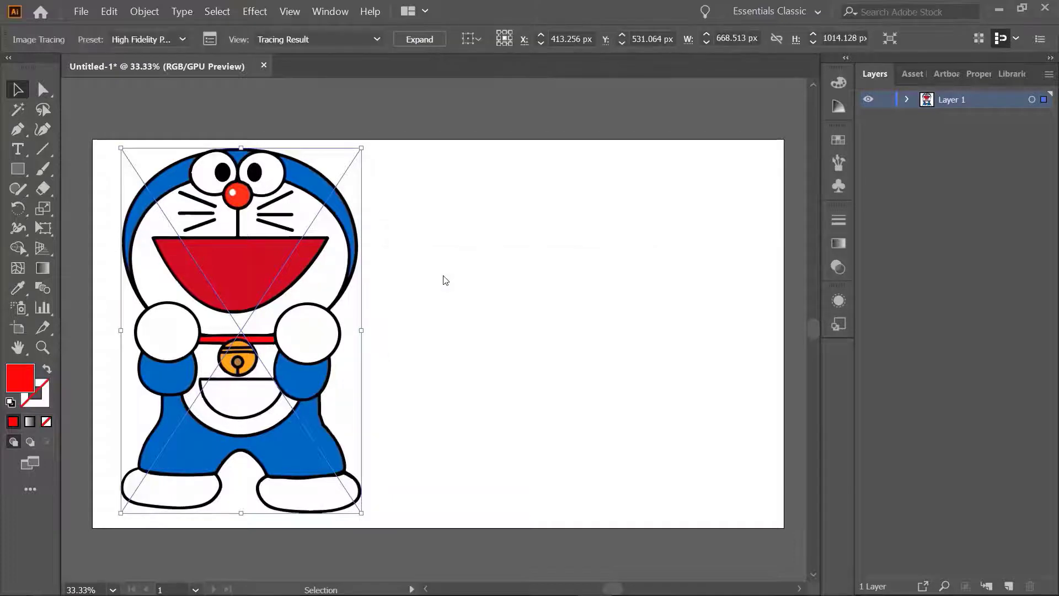
pyautogui.moveTo(266, 256); pyautogui.dragTo(429, 256)
pyautogui.click(580, 251)
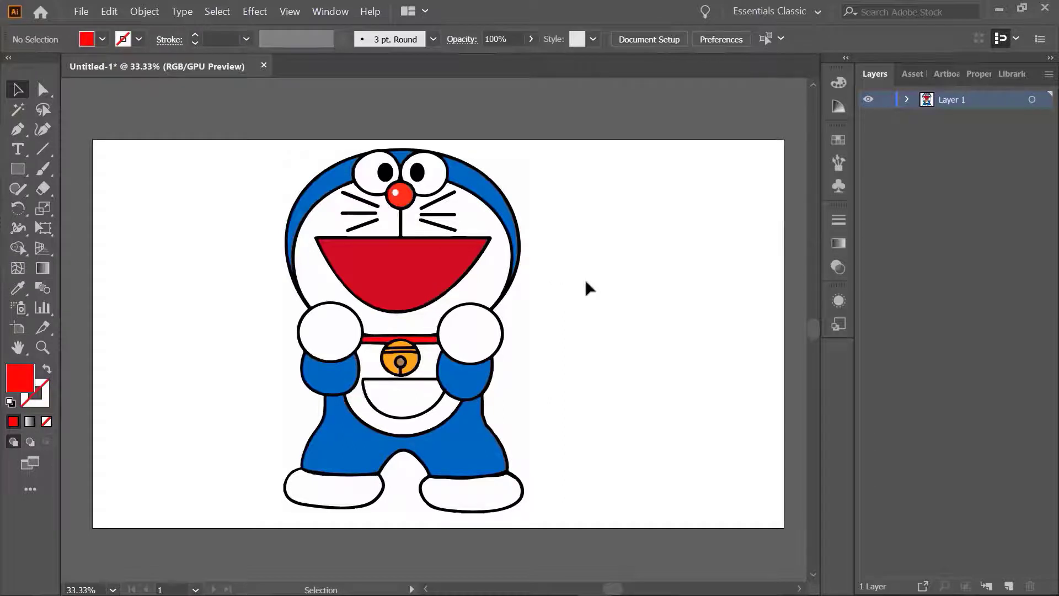
# Undo the move and the High Fidelity Photo trace, and shift the untraced linked Doraemon image about 446 px right instead
pyautogui.hotkey('ctrl', 'z')
pyautogui.hotkey('ctrl', 'z')
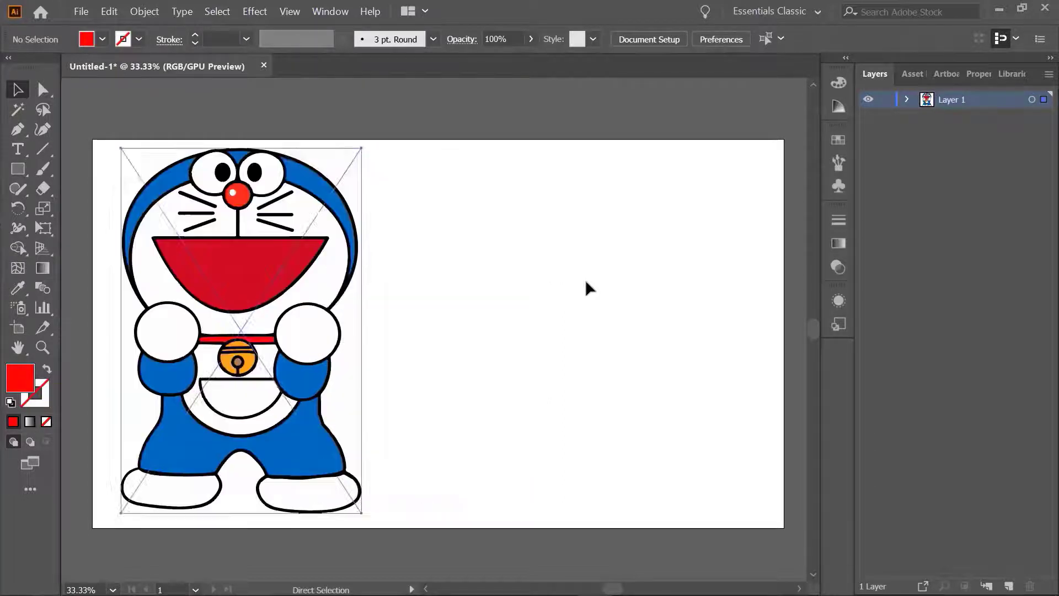
pyautogui.hotkey('ctrl', 'z')
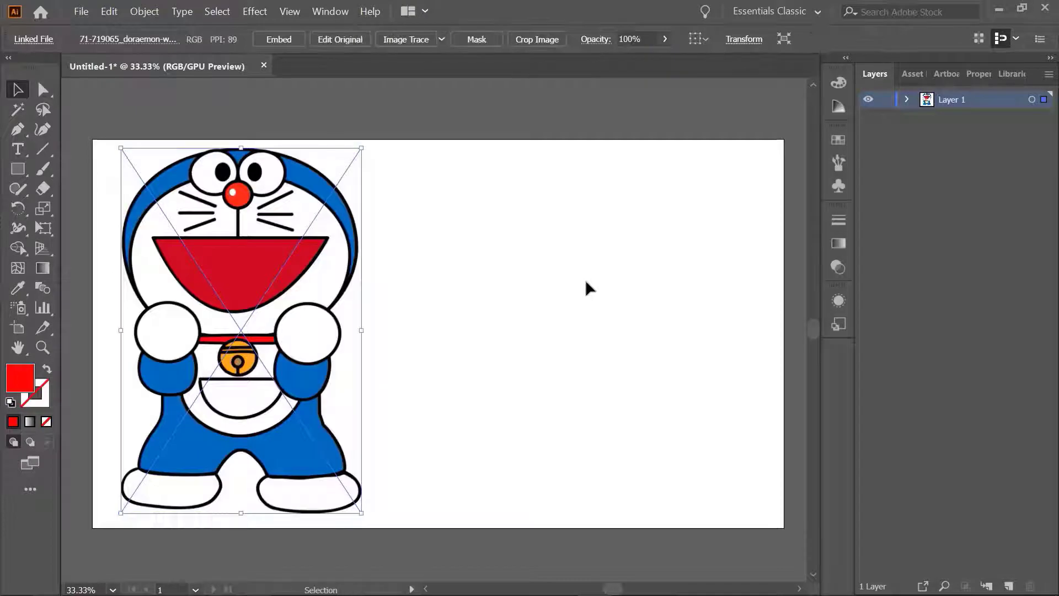
pyautogui.moveTo(272, 272); pyautogui.dragTo(433, 273)
pyautogui.click(589, 272)
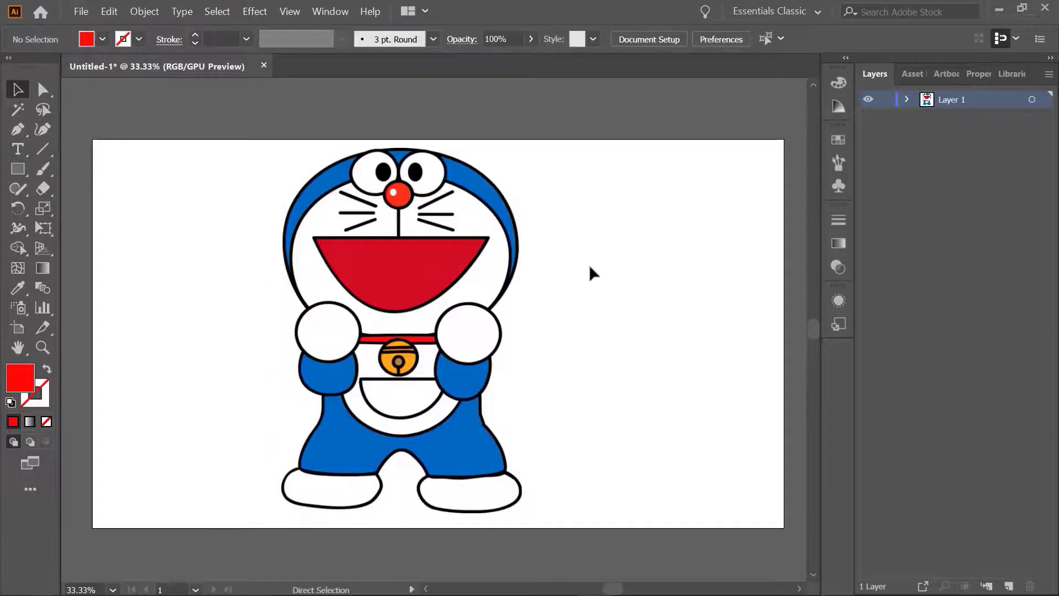
# Examine the edge quality of the untraced Doraemon image's black outlines around the hand and head at up to 800% magnification
pyautogui.hotkey('ctrl', '+')
pyautogui.hotkey('ctrl', '+')
pyautogui.hotkey('ctrl', '+')
pyautogui.hotkey('ctrl', '+')
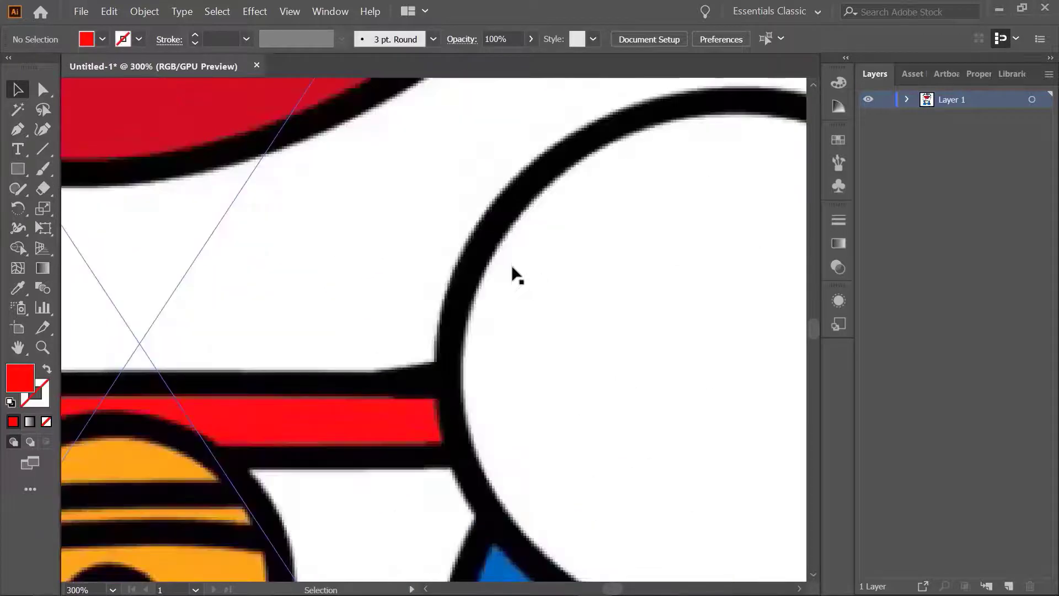
pyautogui.moveTo(440, 245); pyautogui.dragTo(617, 428)
pyautogui.moveTo(434, 272); pyautogui.dragTo(357, 490)
pyautogui.moveTo(516, 274); pyautogui.dragTo(320, 293)
pyautogui.moveTo(433, 317); pyautogui.dragTo(307, 305)
pyautogui.moveTo(437, 293); pyautogui.dragTo(330, 232)
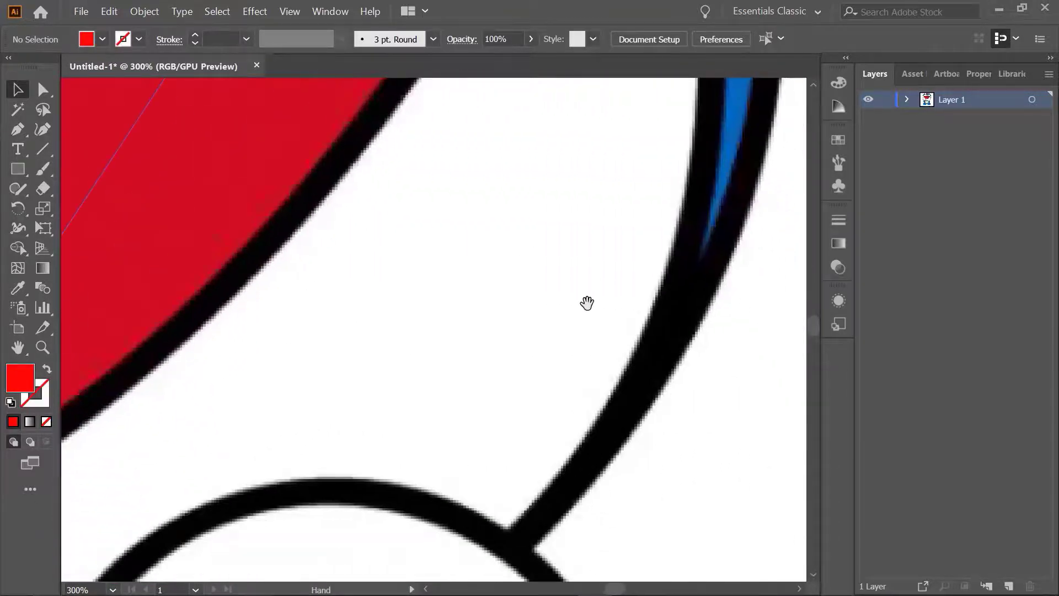
pyautogui.moveTo(587, 303); pyautogui.dragTo(342, 307)
pyautogui.hotkey('ctrl', '+')
pyautogui.hotkey('ctrl', '+')
pyautogui.hotkey('ctrl', '+')
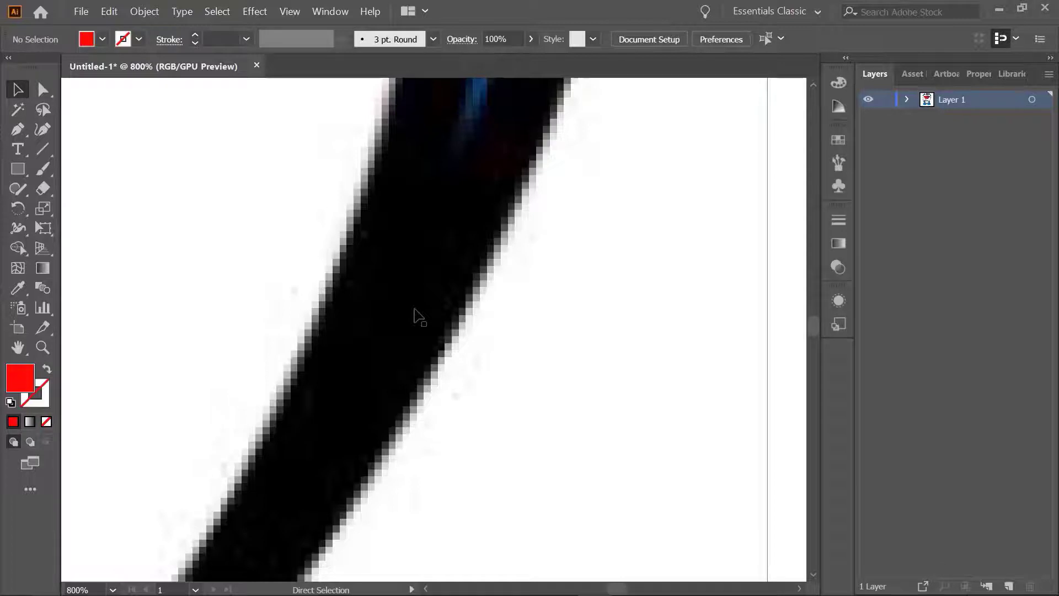
pyautogui.hotkey('ctrl', '0')
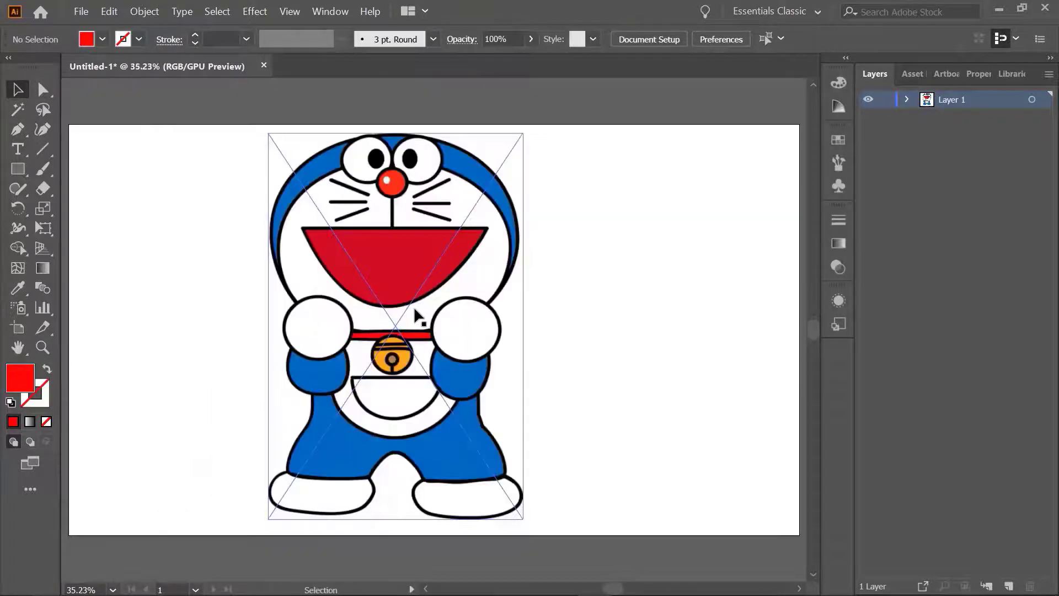
# Select the linked Doraemon image and trace it with the High Fidelity Photo preset
pyautogui.moveTo(119, 131); pyautogui.dragTo(487, 264)
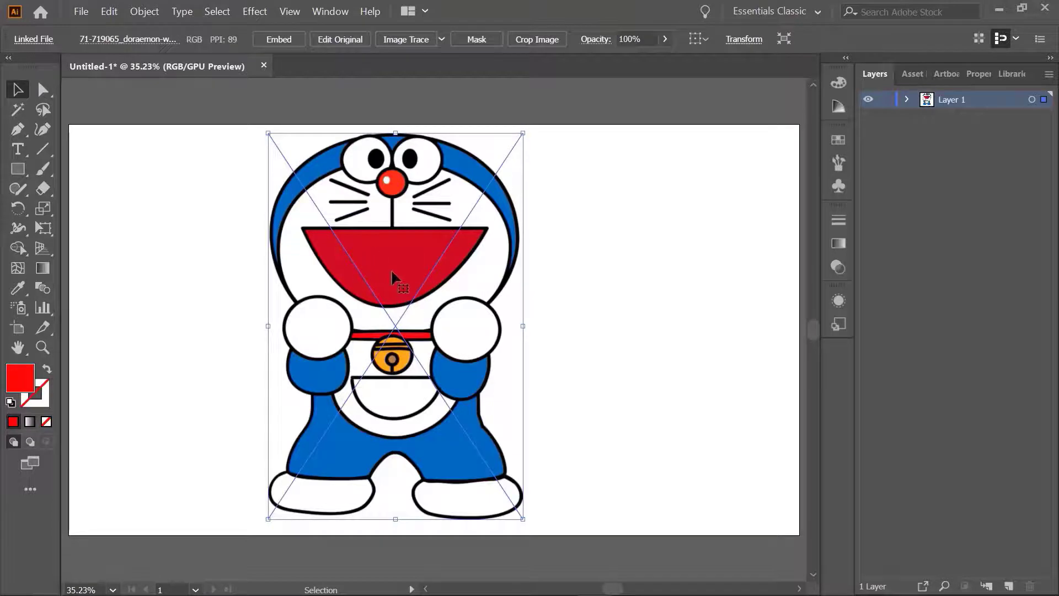
pyautogui.click(441, 39)
pyautogui.click(713, 237)
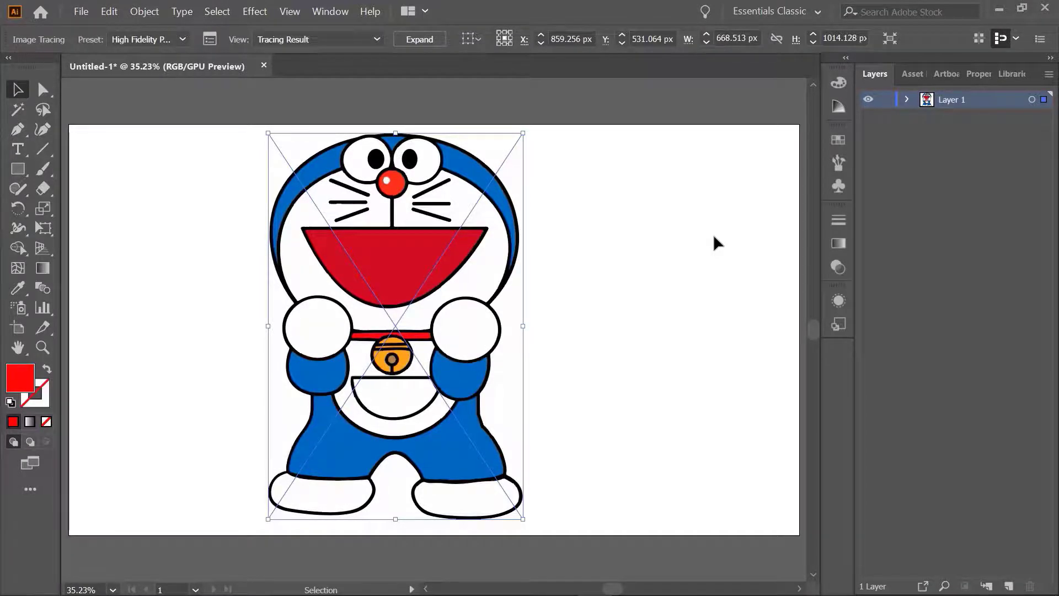
# Examine the edge quality of the traced Doraemon's mouth and collar outlines at up to 2400% magnification
pyautogui.hotkey('ctrl', '+')
pyautogui.hotkey('ctrl', '+')
pyautogui.hotkey('ctrl', '+')
pyautogui.hotkey('ctrl', '+')
pyautogui.hotkey('ctrl', '+')
pyautogui.hotkey('ctrl', '+')
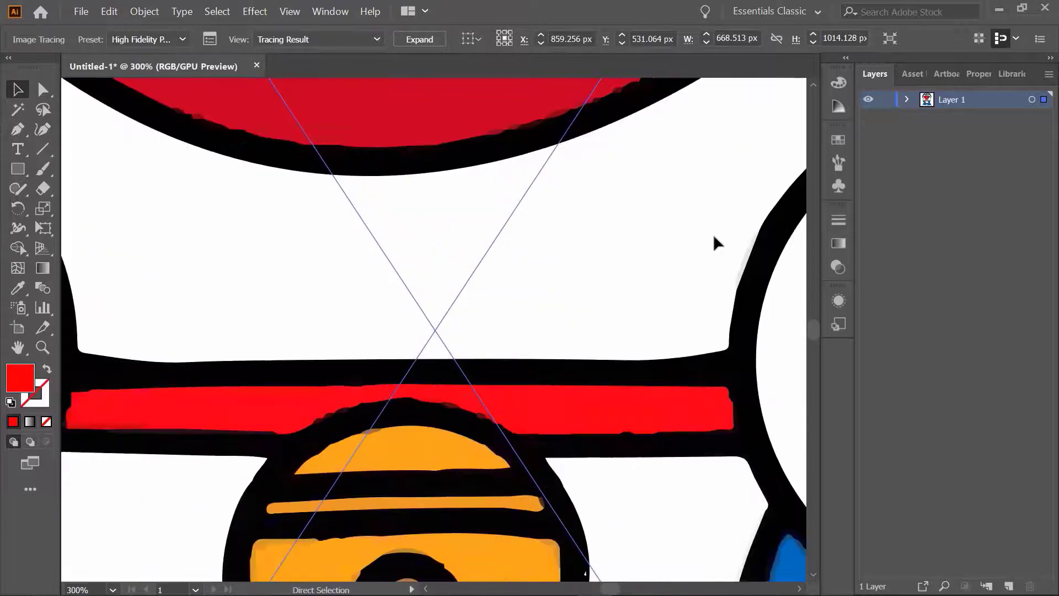
pyautogui.press('space')
pyautogui.moveTo(594, 262); pyautogui.dragTo(532, 565)
pyautogui.moveTo(521, 330); pyautogui.dragTo(515, 494)
pyautogui.moveTo(510, 284); pyautogui.dragTo(522, 514)
pyautogui.hotkey('ctrl', '+')
pyautogui.hotkey('ctrl', '+')
pyautogui.hotkey('ctrl', '+')
pyautogui.hotkey('ctrl', '+')
pyautogui.hotkey('ctrl', '+')
pyautogui.hotkey('ctrl', '+')
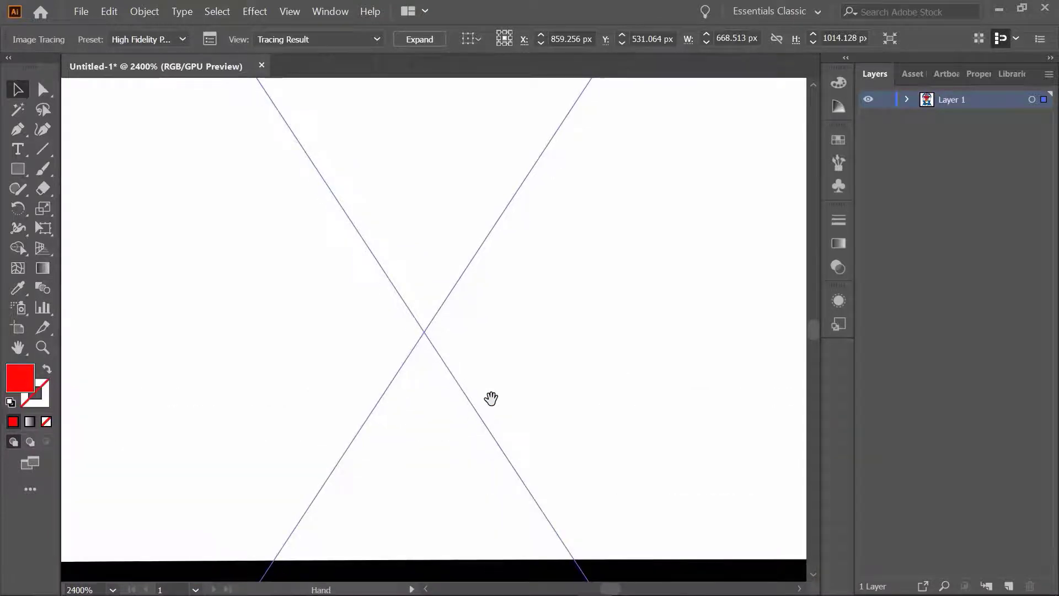
pyautogui.moveTo(509, 303); pyautogui.dragTo(469, 530)
pyautogui.moveTo(499, 83); pyautogui.dragTo(500, 510)
pyautogui.moveTo(503, 405); pyautogui.dragTo(528, 461)
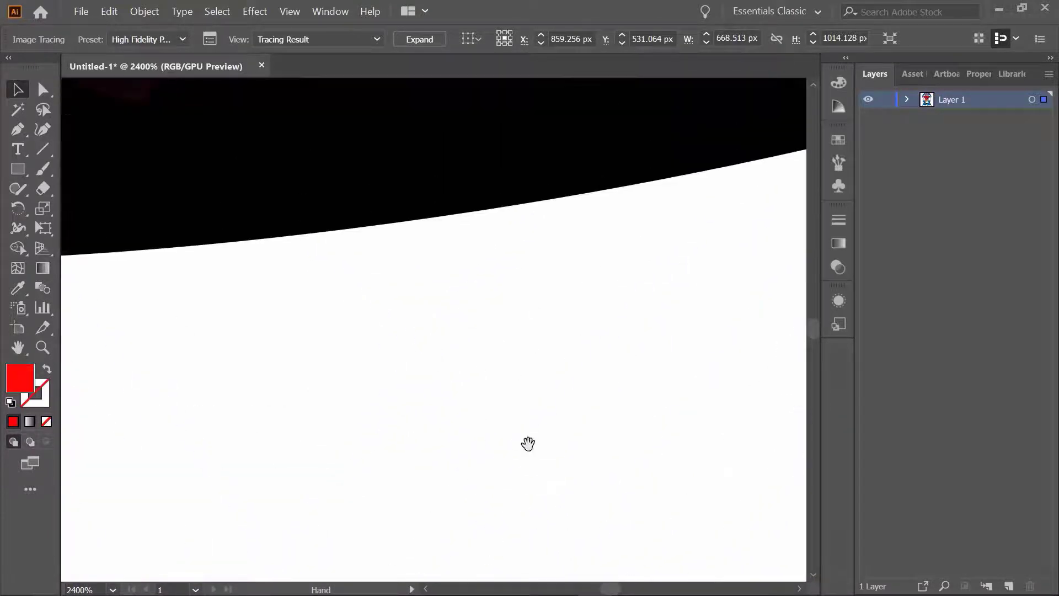
pyautogui.moveTo(518, 361); pyautogui.dragTo(529, 480)
pyautogui.moveTo(502, 340); pyautogui.dragTo(270, 445)
pyautogui.moveTo(454, 405); pyautogui.dragTo(321, 309)
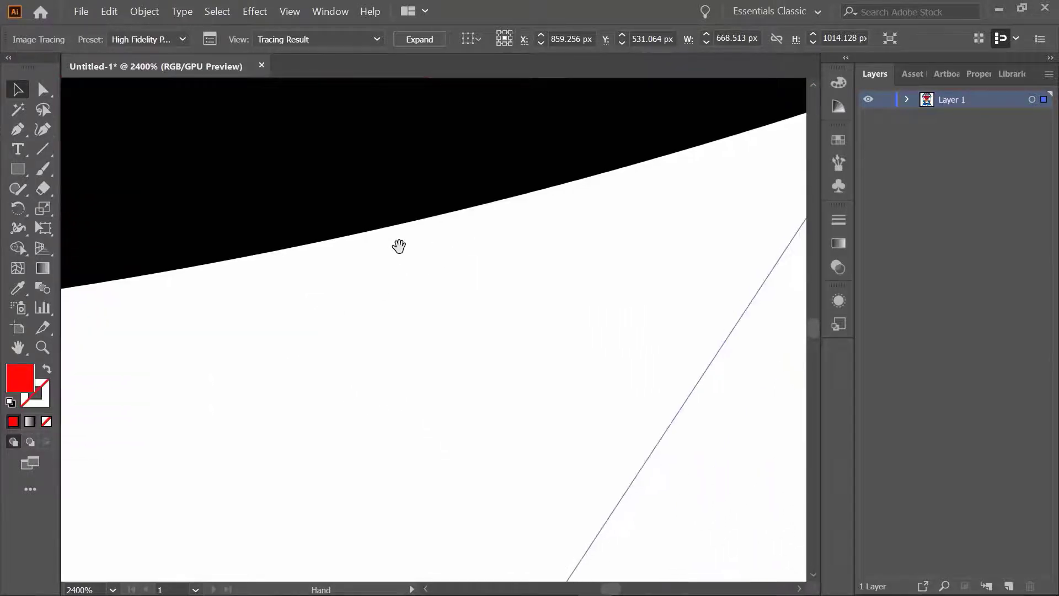
pyautogui.hotkey('ctrl', '0')
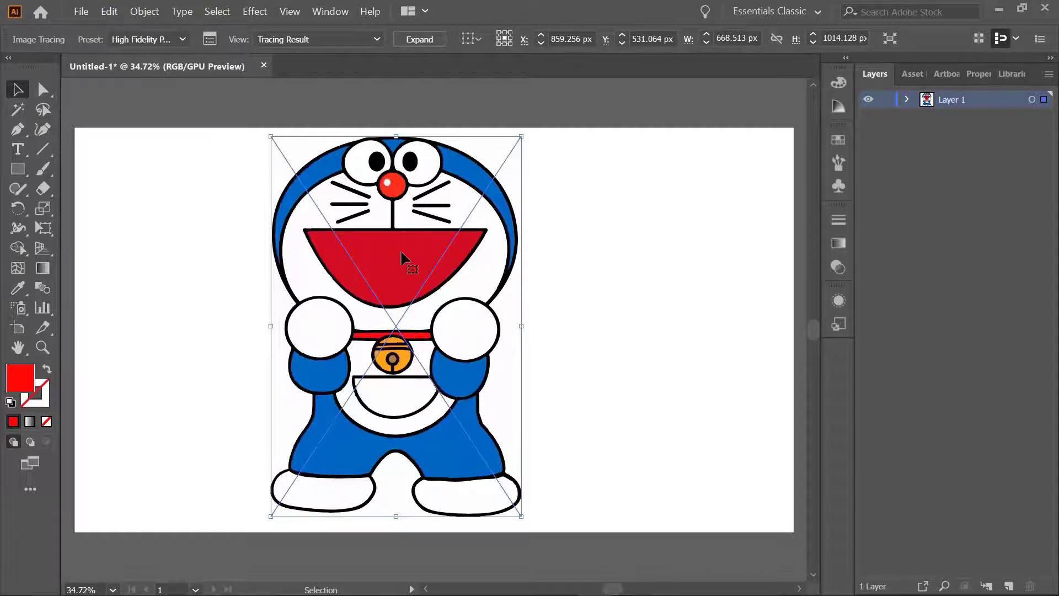
# Delete the traced Doraemon and load st,small,507x507-pad,600x600,f8f8f8 (1).jpg from the Downloads folder for placing
pyautogui.press('Delete')
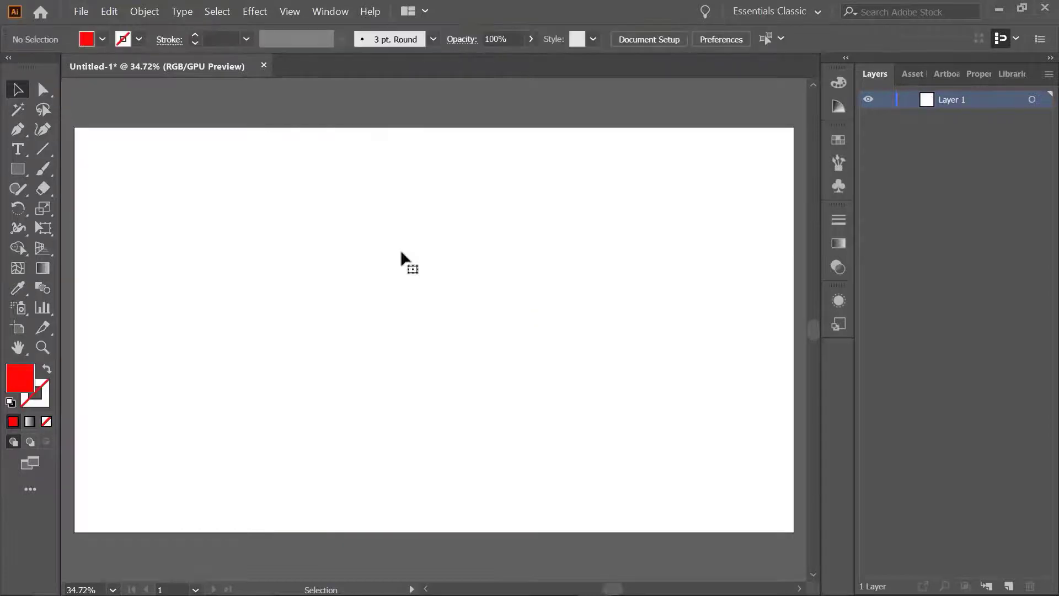
pyautogui.press('ctrl')
pyautogui.hotkey('ctrl', 'shift', 'p')
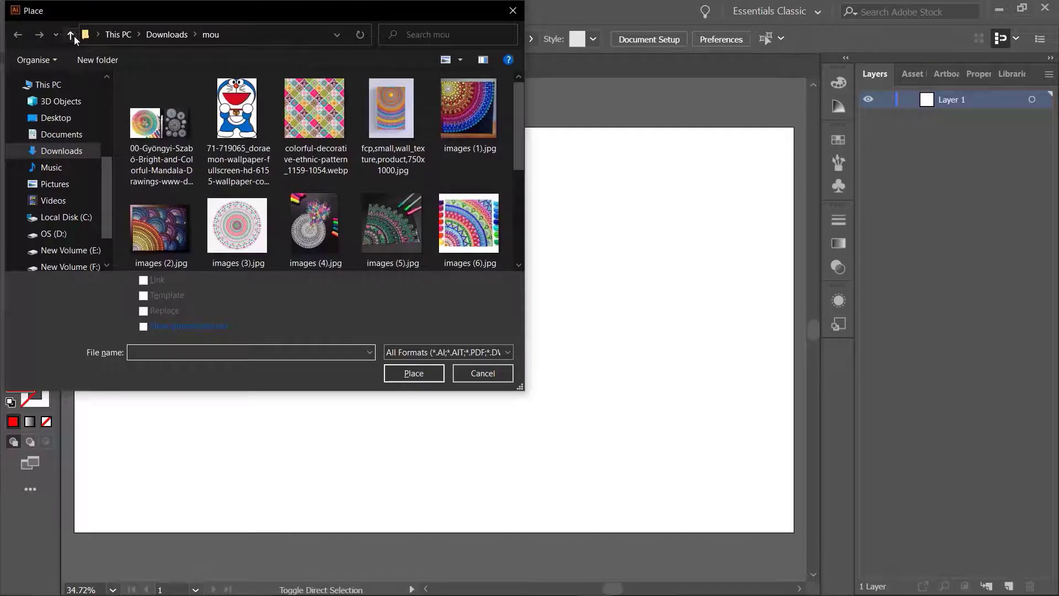
pyautogui.click(70, 35)
pyautogui.scroll(-5, 338, 177)
pyautogui.scroll(-10, 339, 177)
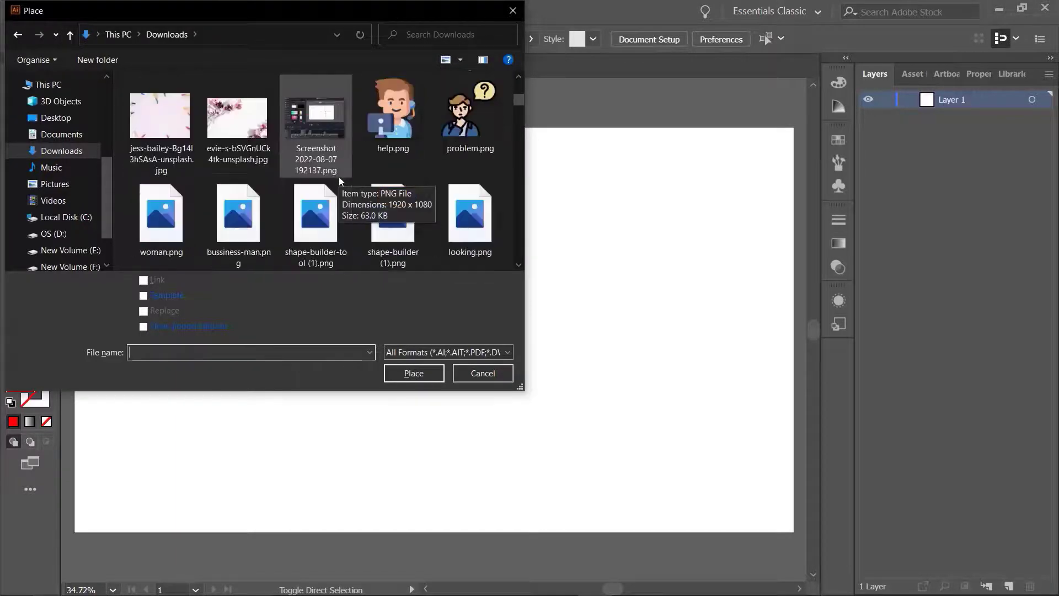
pyautogui.scroll(-8, 364, 190)
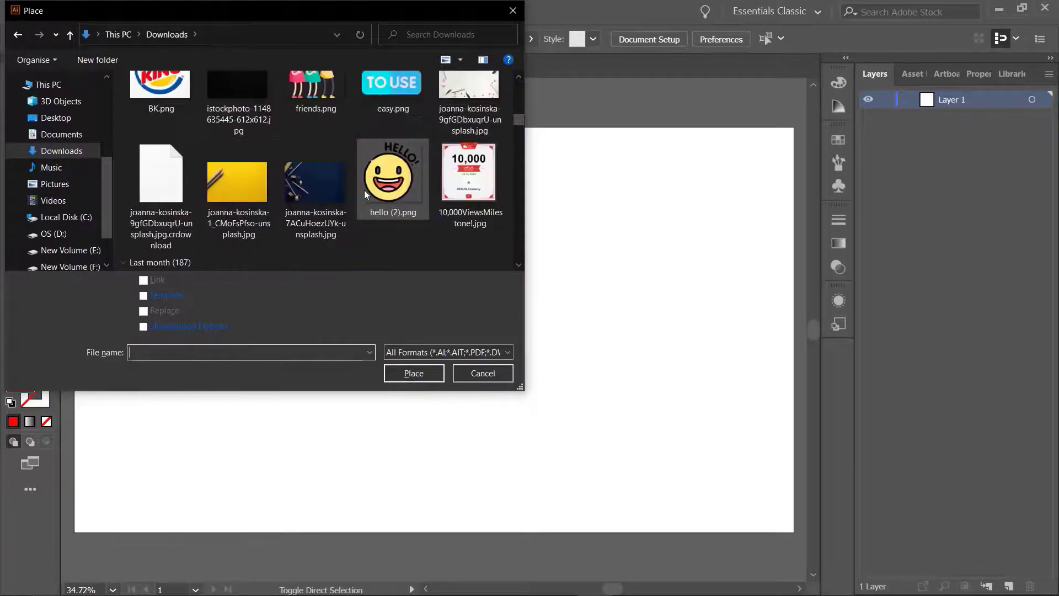
pyautogui.scroll(-5, 364, 190)
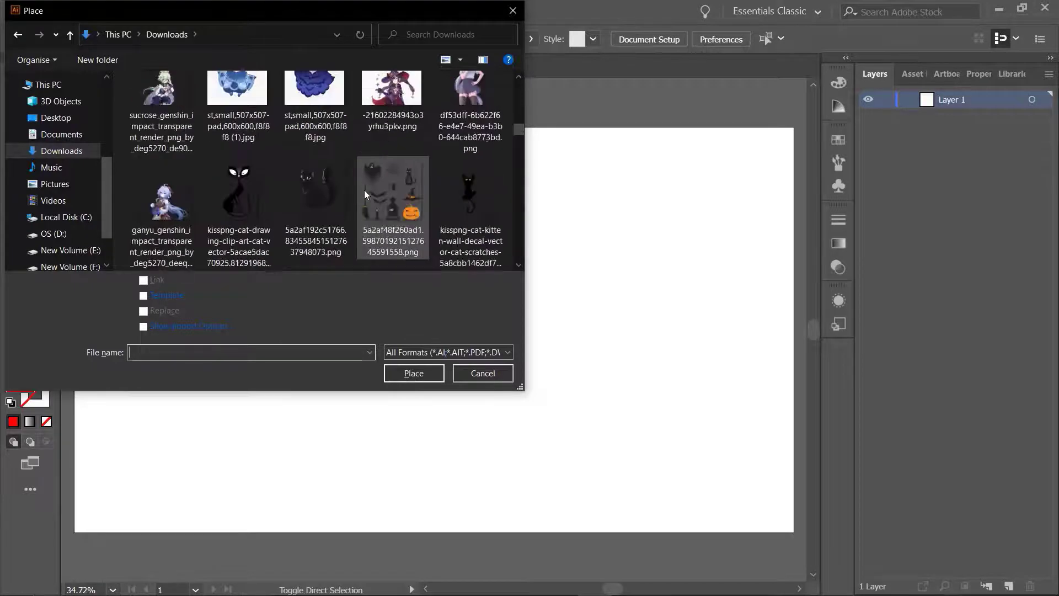
pyautogui.click(231, 112)
pyautogui.doubleClick(232, 112)
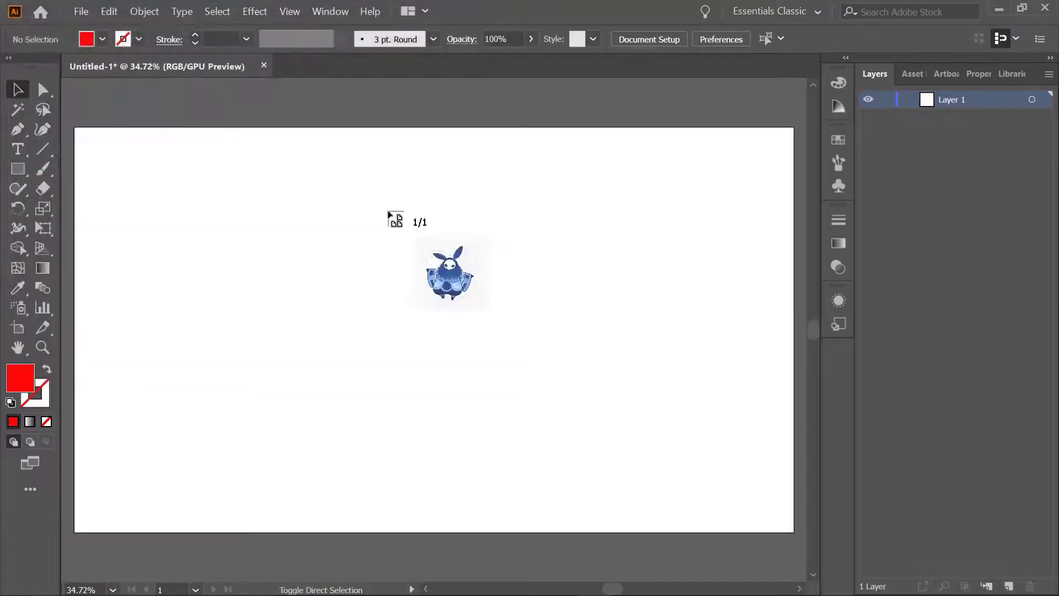
# Place the blue long-eared character image about 869 px square on the artboard's left side
pyautogui.moveTo(263, 167); pyautogui.dragTo(582, 525)
pyautogui.moveTo(380, 328); pyautogui.dragTo(240, 329)
pyautogui.click(527, 314)
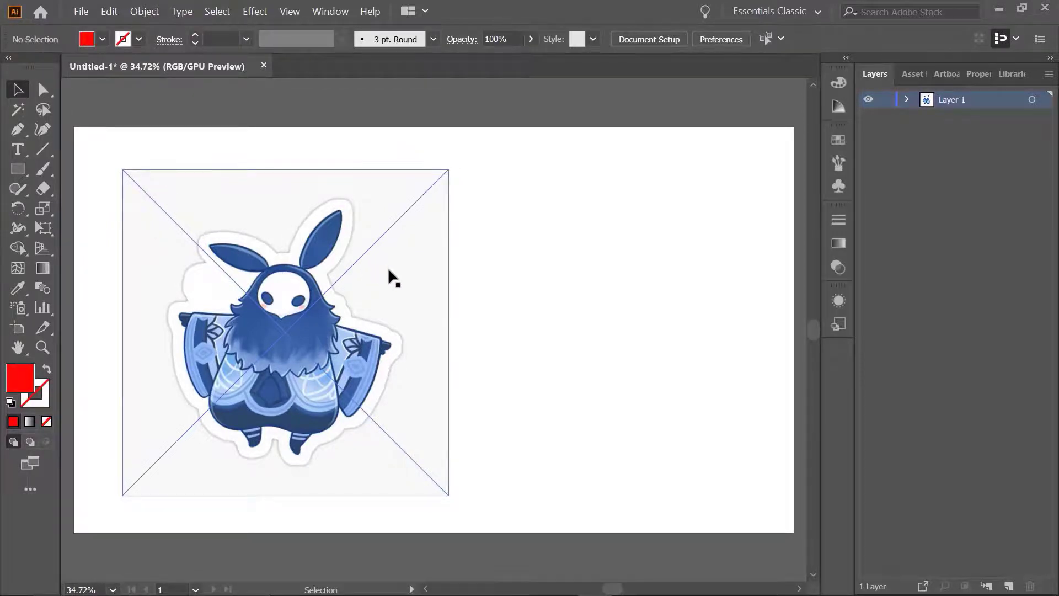
# Trace the blue long-eared character image with the default preset and move the tracing about 472 px right
pyautogui.moveTo(108, 138); pyautogui.dragTo(367, 393)
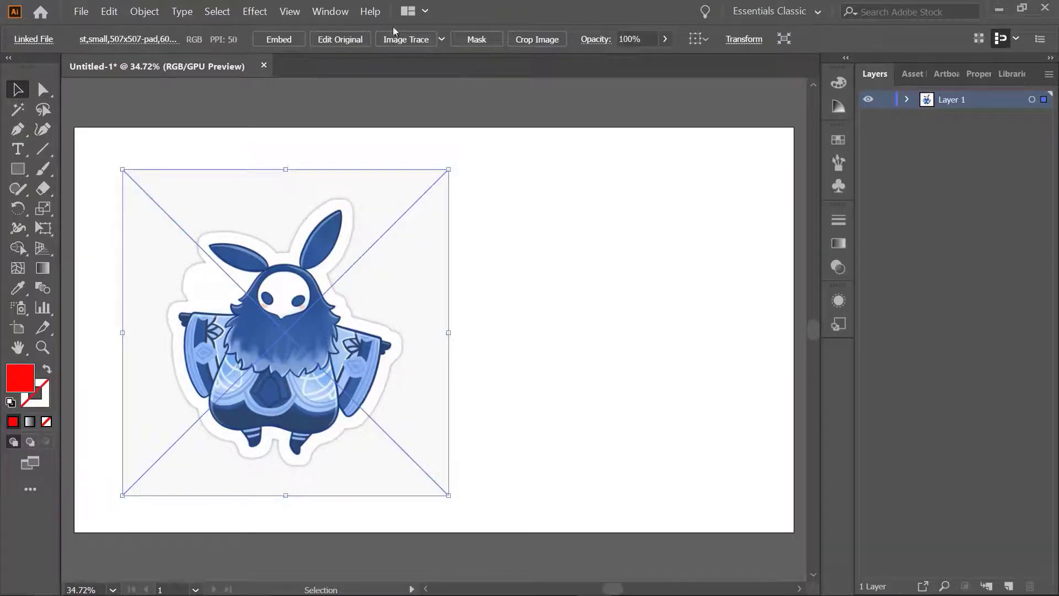
pyautogui.click(397, 39)
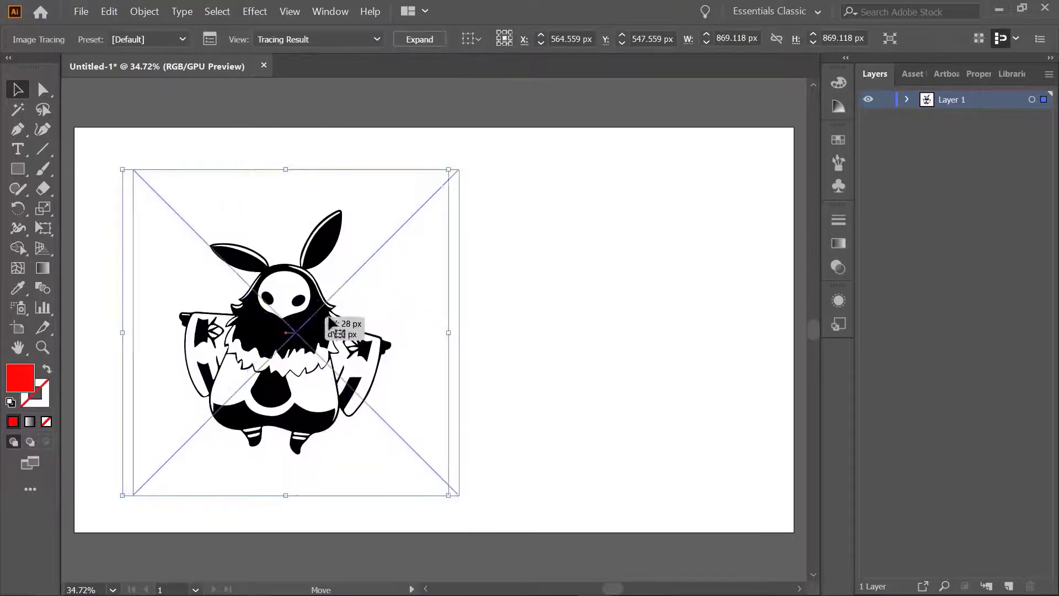
pyautogui.moveTo(371, 290); pyautogui.dragTo(548, 290)
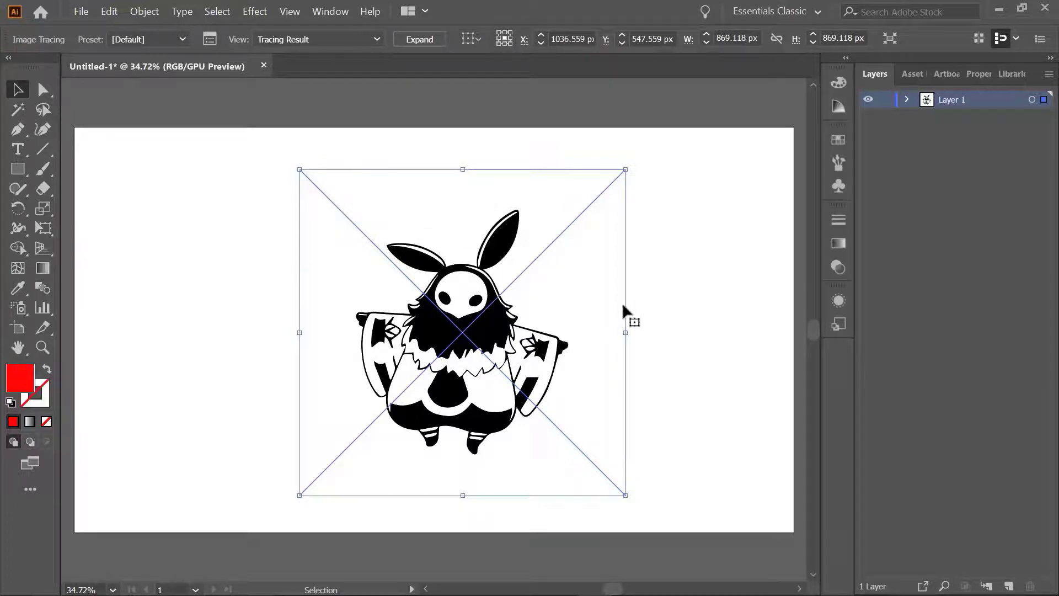
# Display the traced character artwork in Outline view
pyautogui.press('a')
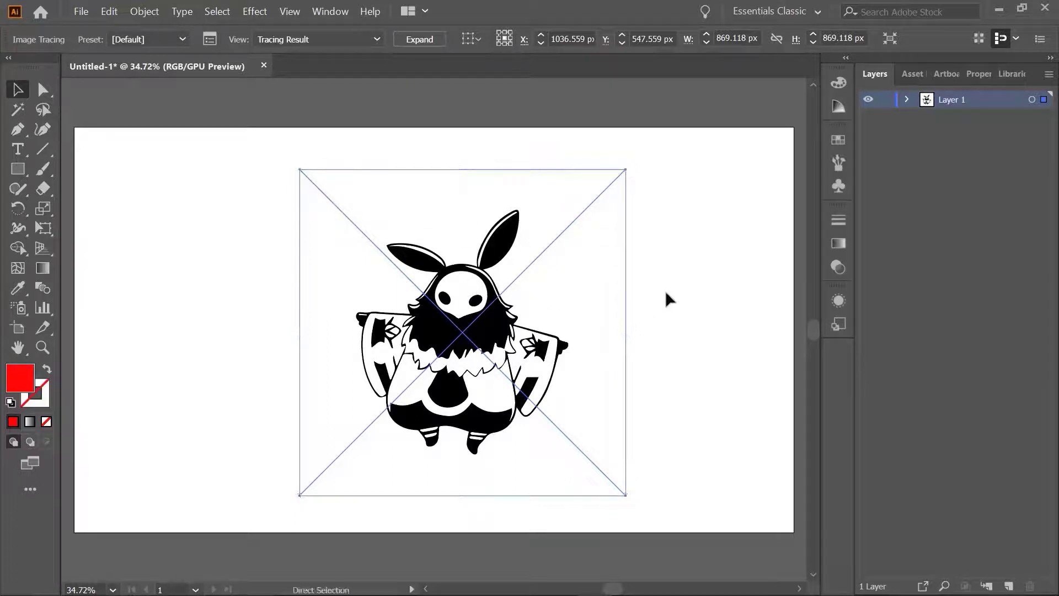
pyautogui.hotkey('ctrl', 'y')
pyautogui.press('v')
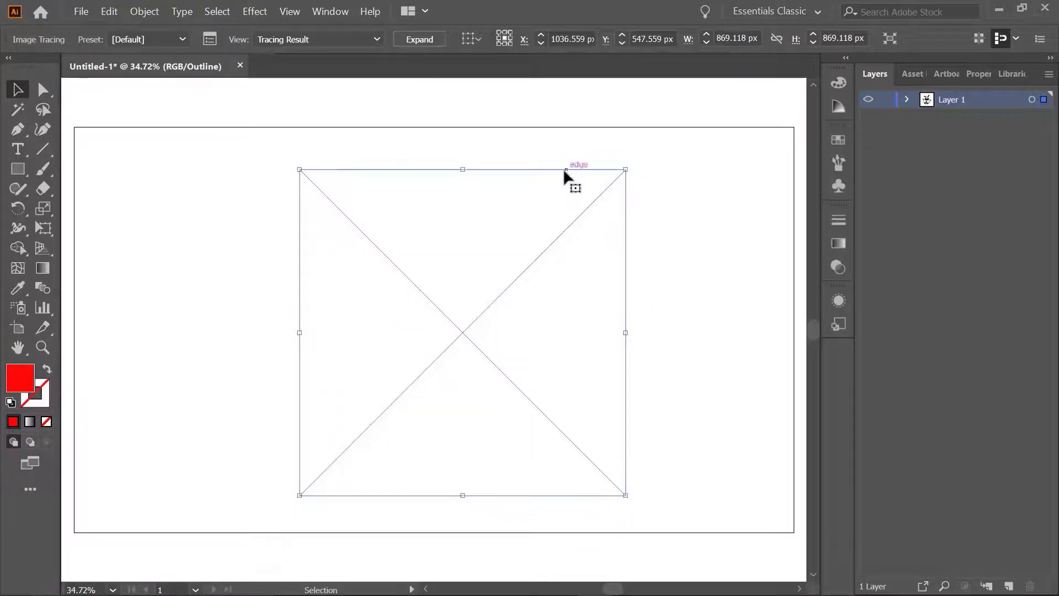
# Return the artwork from Outline view to the colour preview and expand the character tracing into editable paths
pyautogui.press('a')
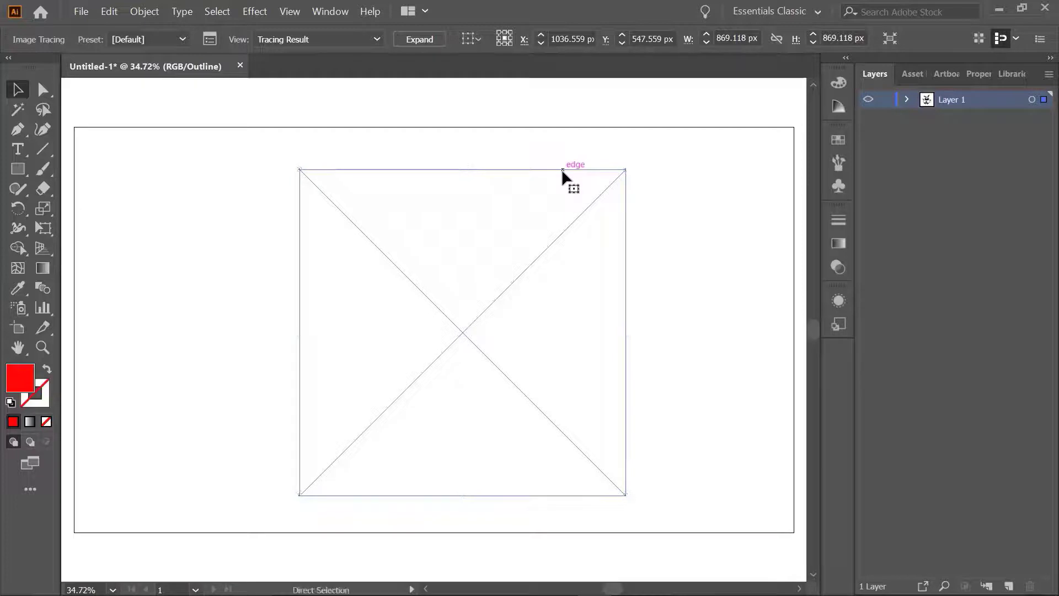
pyautogui.hotkey('ctrl', 'y')
pyautogui.press('v')
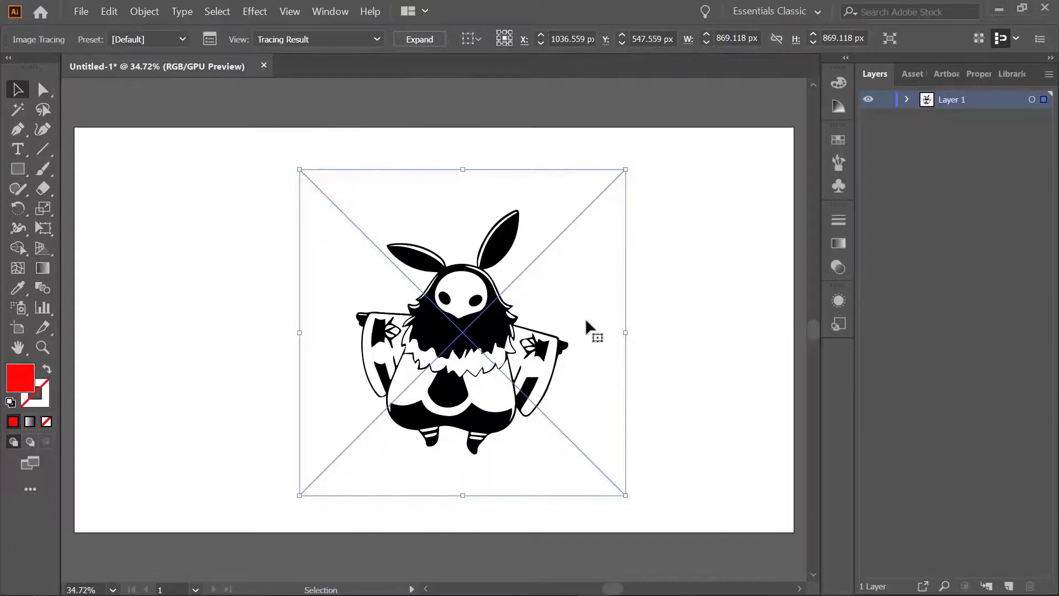
pyautogui.click(419, 39)
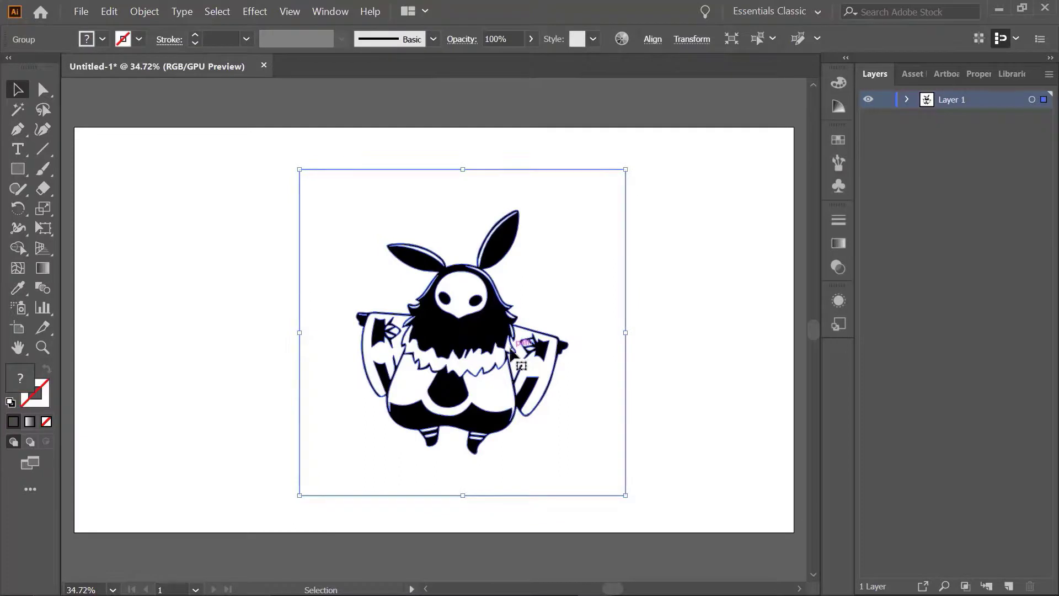
# Ungroup the expanded long-eared character artwork and clear the selection
pyautogui.moveTo(217, 153); pyautogui.dragTo(650, 439)
pyautogui.rightClick(477, 269)
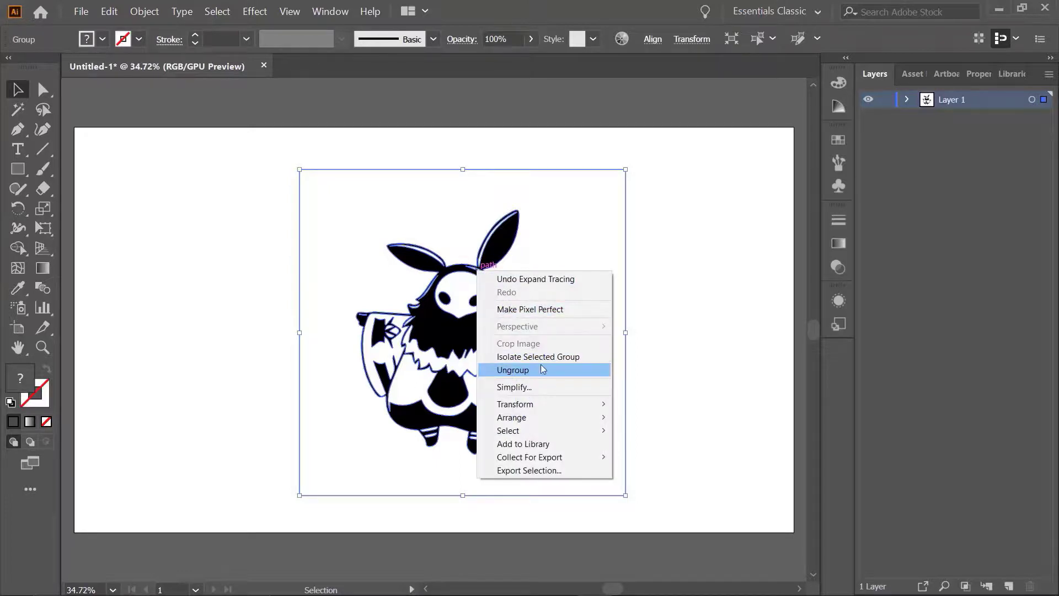
pyautogui.click(534, 371)
pyautogui.click(697, 274)
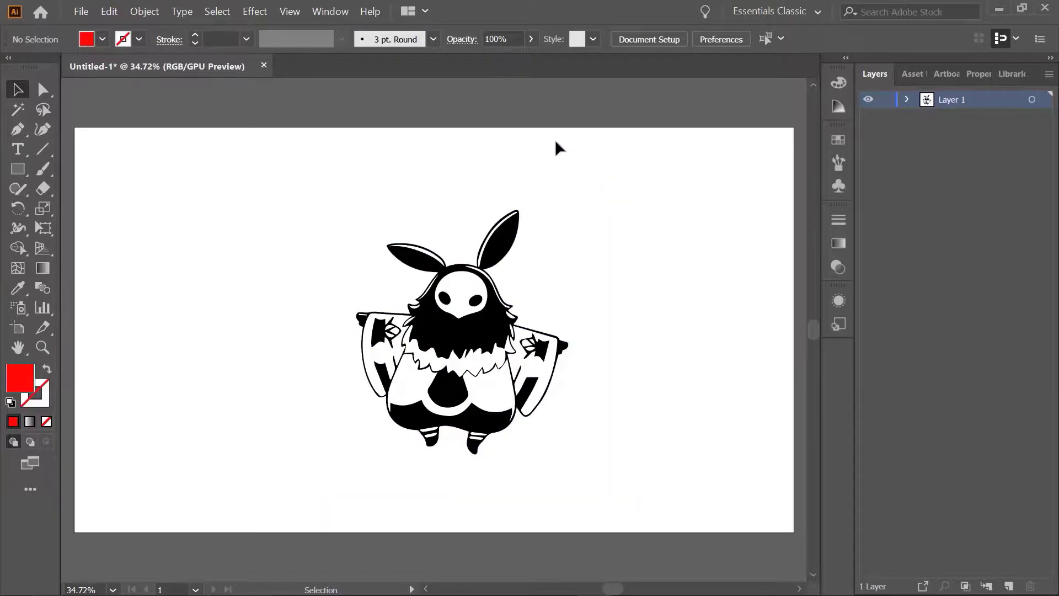
# Delete the white background shape surrounding the traced character
pyautogui.click(562, 224)
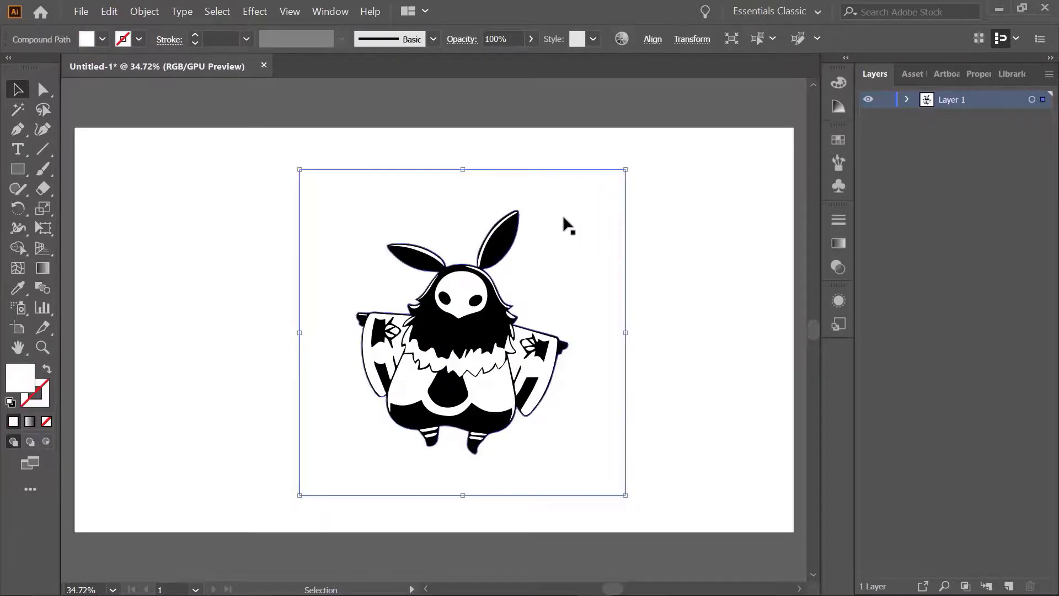
pyautogui.click(677, 204)
pyautogui.moveTo(581, 143); pyautogui.dragTo(732, 354)
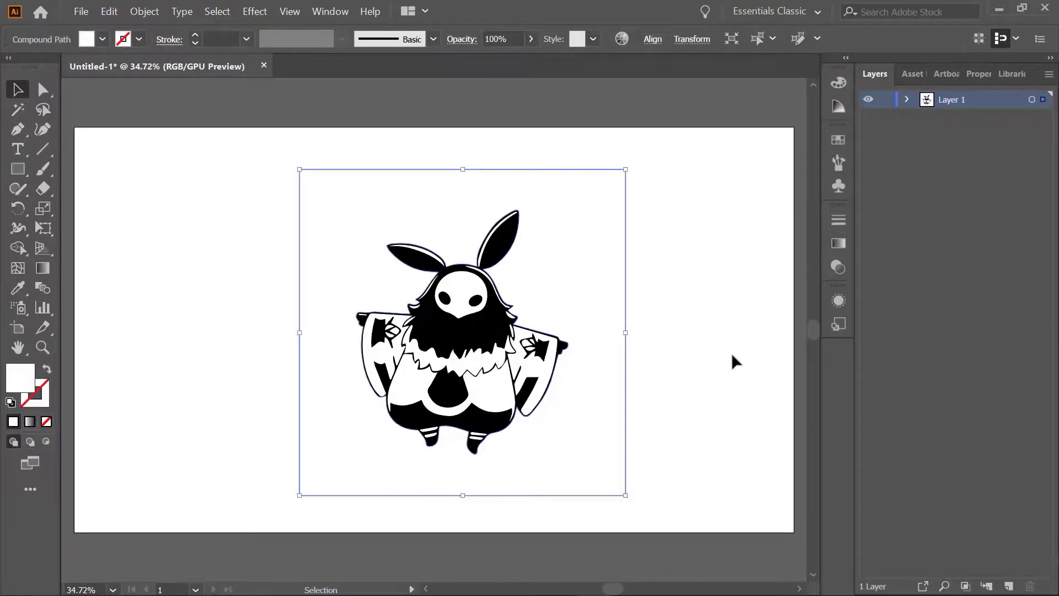
pyautogui.press('Delete')
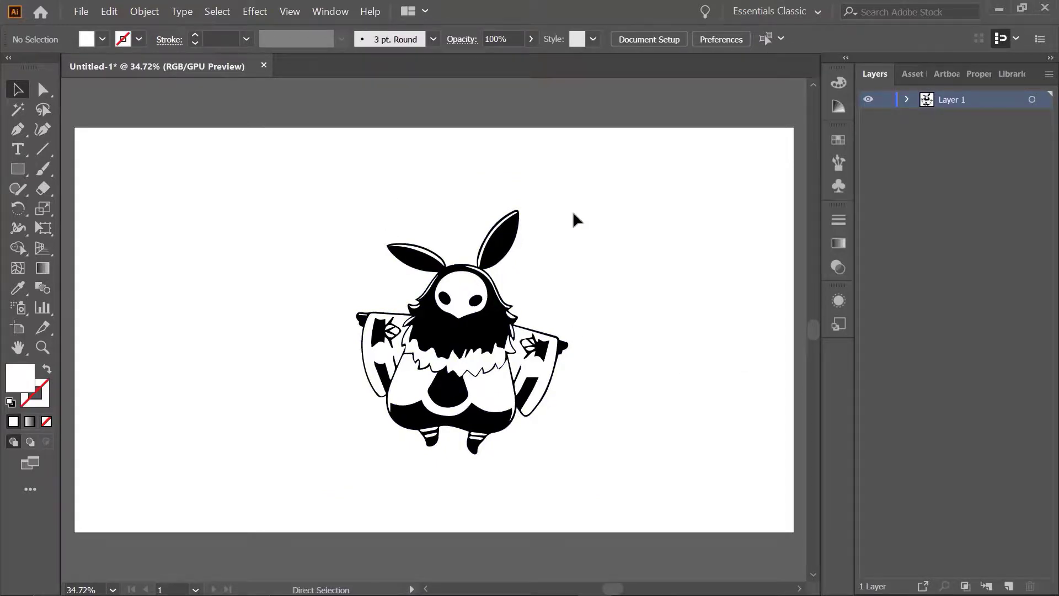
# Examine the separate vector shapes of the character at 100% zoom, including the face mask and the right sleeve's emblem
pyautogui.hotkey('ctrl', '1')
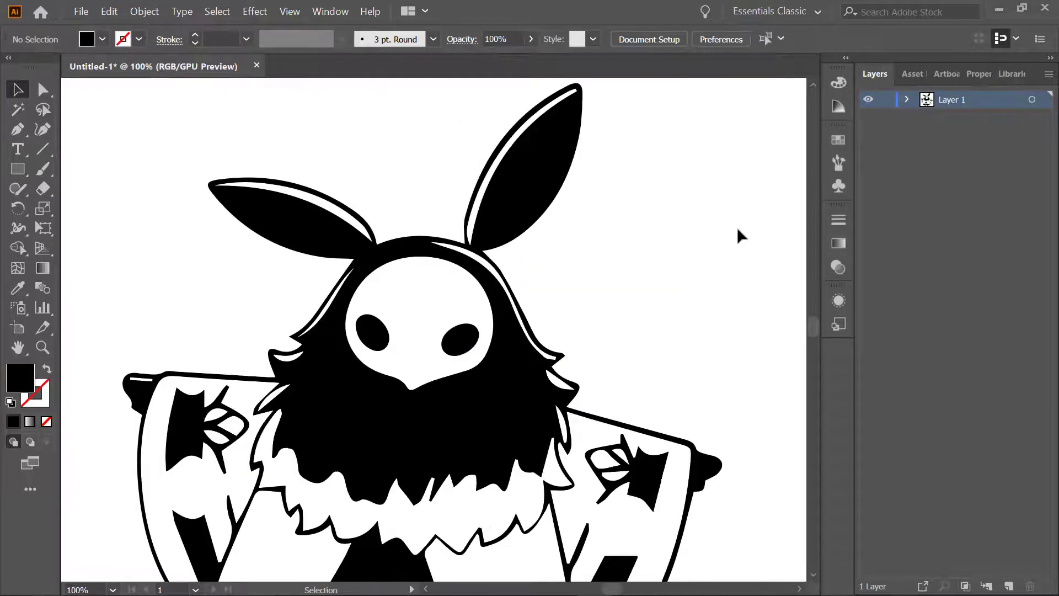
pyautogui.scroll(-1, 729, 259)
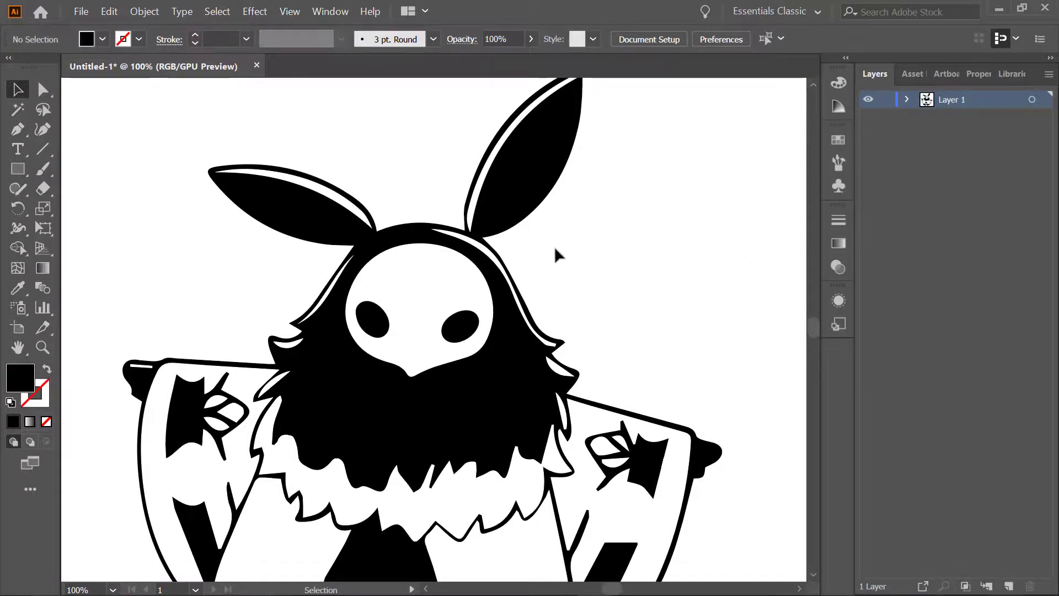
pyautogui.scroll(-1, 510, 207)
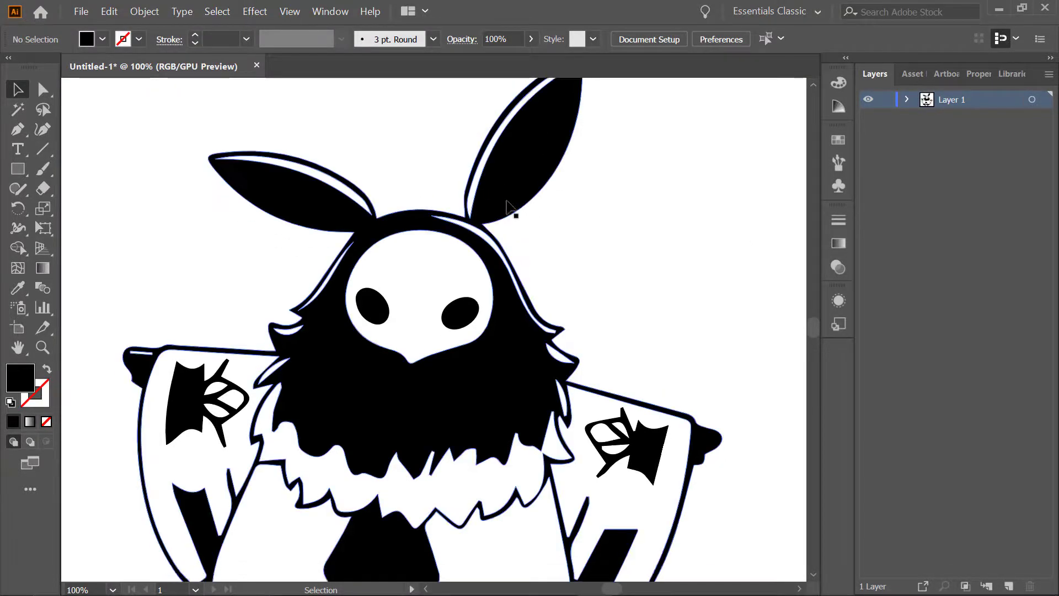
pyautogui.click(443, 269)
pyautogui.scroll(-2, 524, 287)
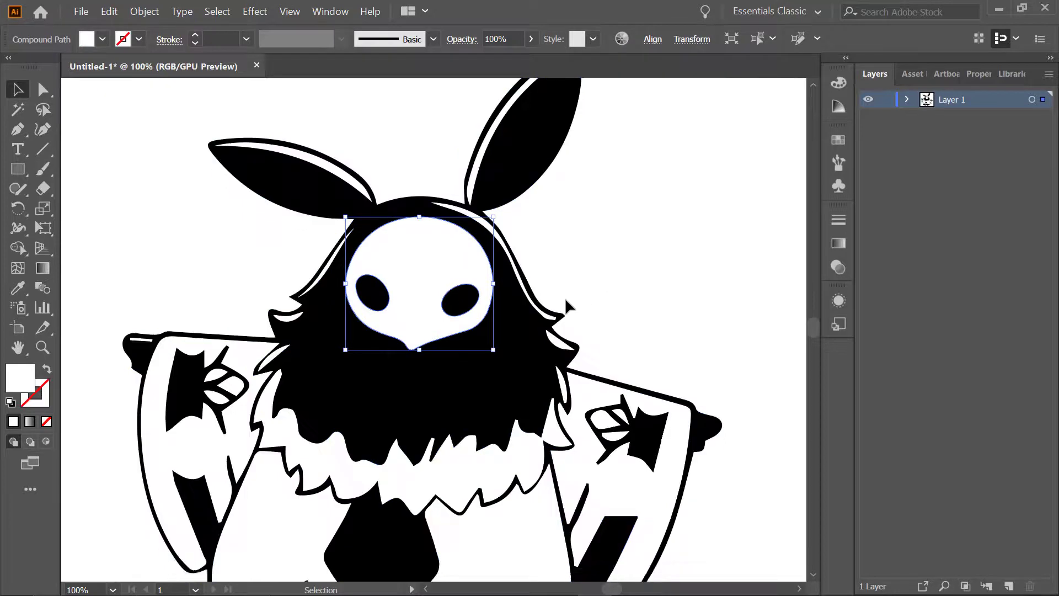
pyautogui.scroll(-2, 607, 307)
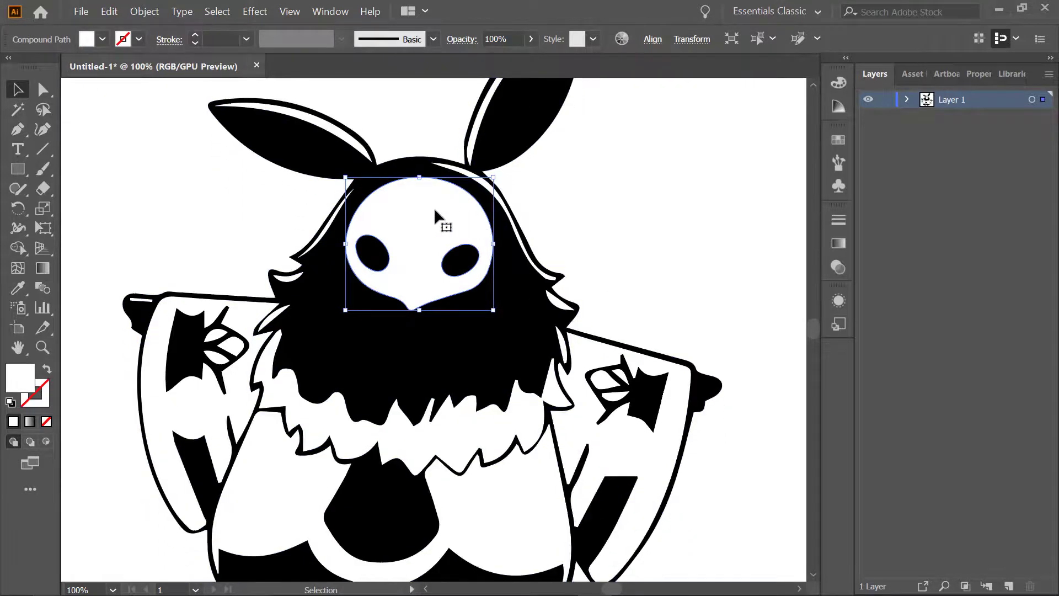
pyautogui.scroll(-3, 534, 203)
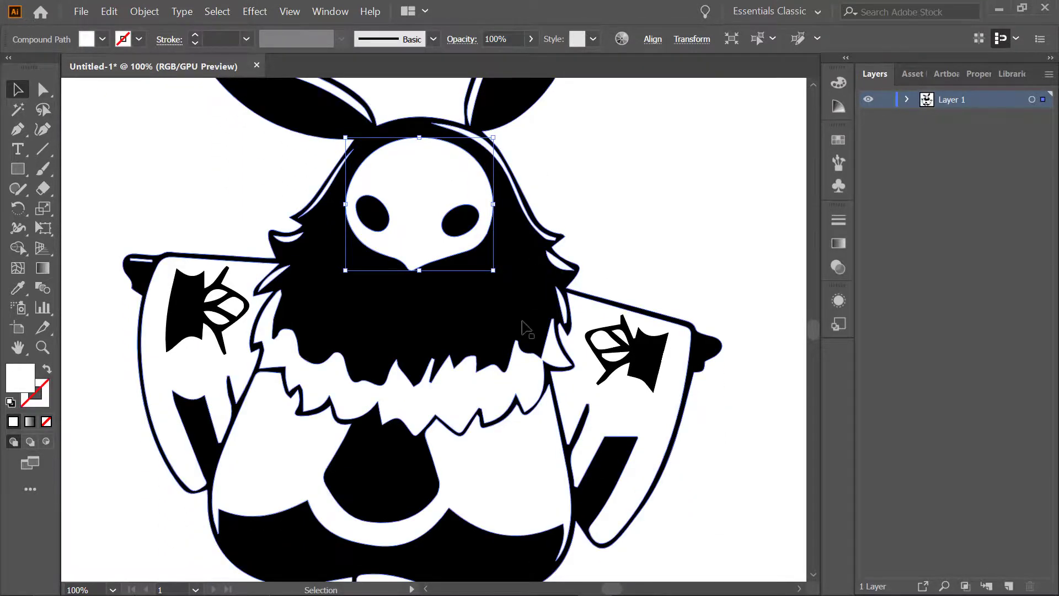
pyautogui.scroll(-4, 496, 386)
pyautogui.click(498, 393)
pyautogui.click(641, 313)
pyautogui.click(641, 312)
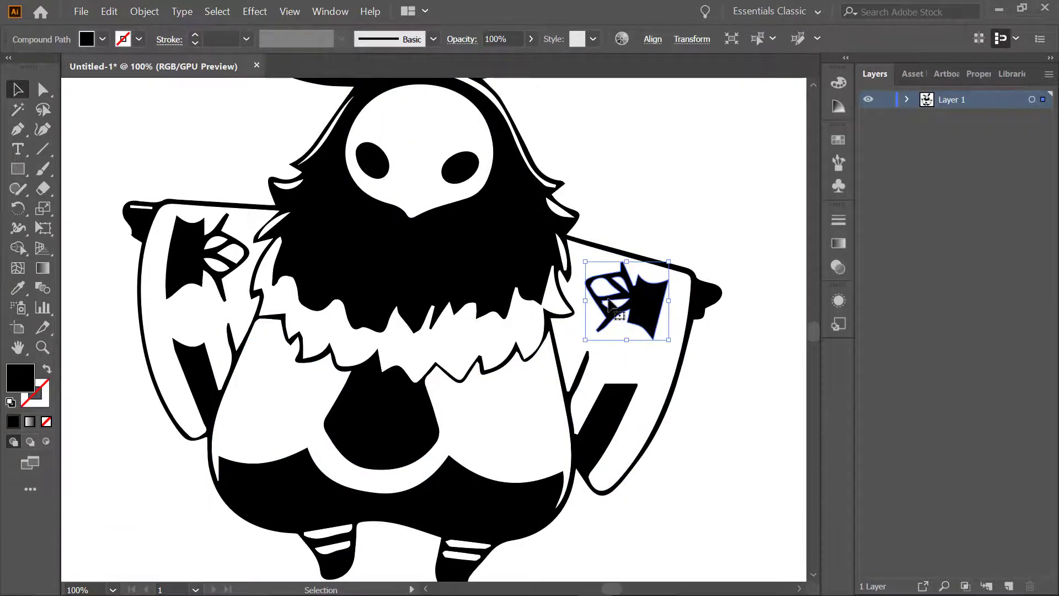
pyautogui.scroll(2, 596, 314)
pyautogui.scroll(3, 555, 320)
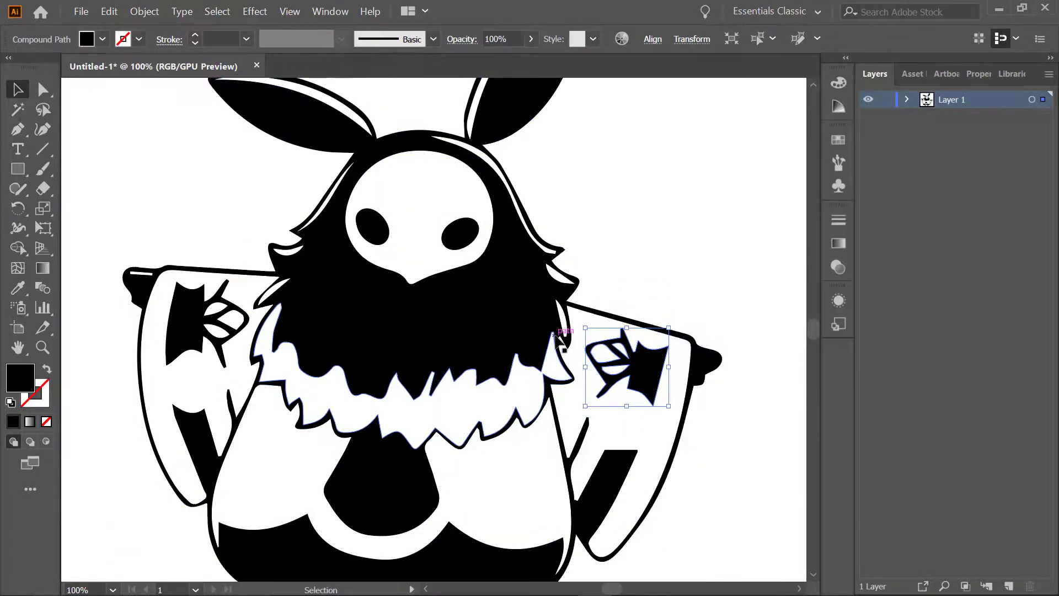
pyautogui.scroll(4, 557, 339)
pyautogui.scroll(-2, 556, 345)
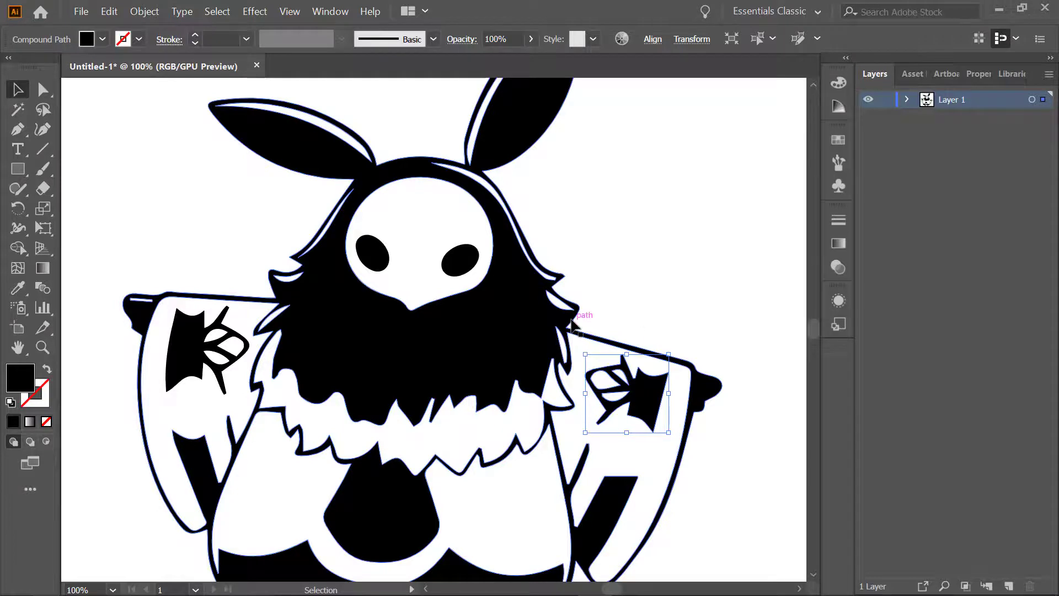
pyautogui.scroll(2, 573, 325)
pyautogui.scroll(4, 571, 321)
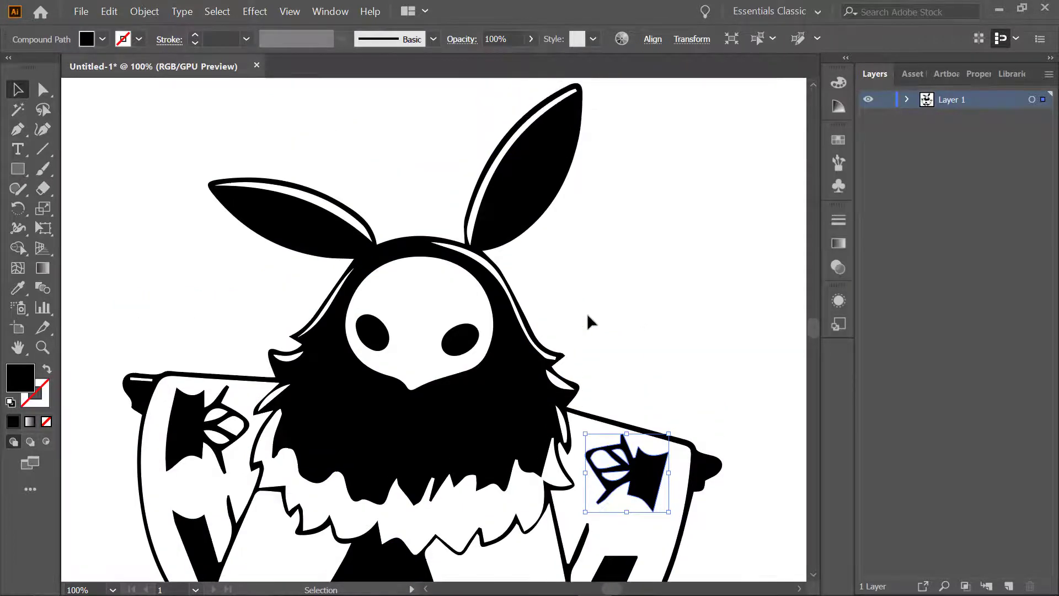
# Fill the character's white face mask with yellow
pyautogui.click(419, 284)
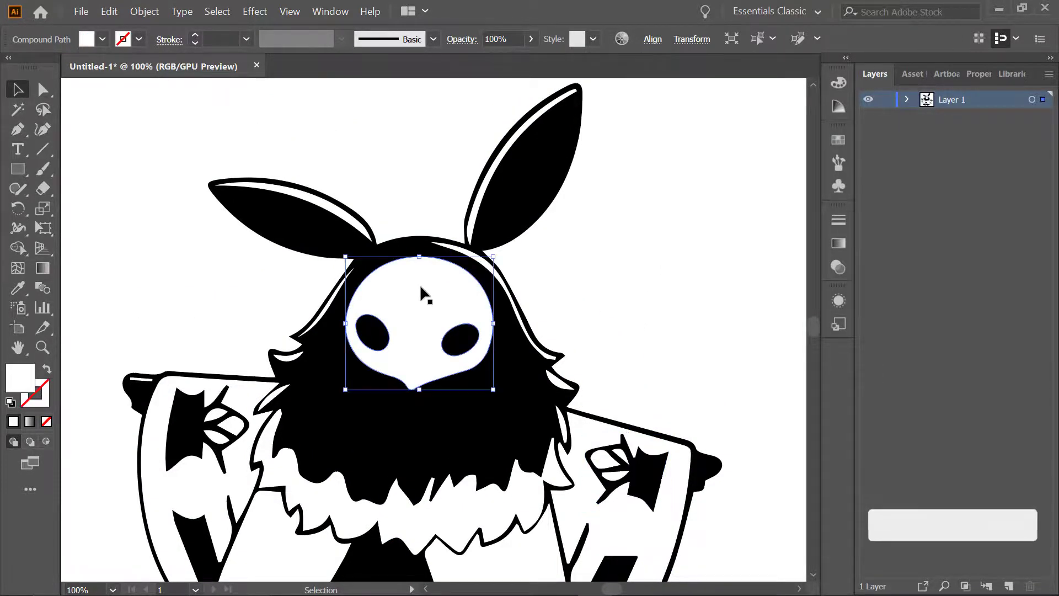
pyautogui.click(102, 39)
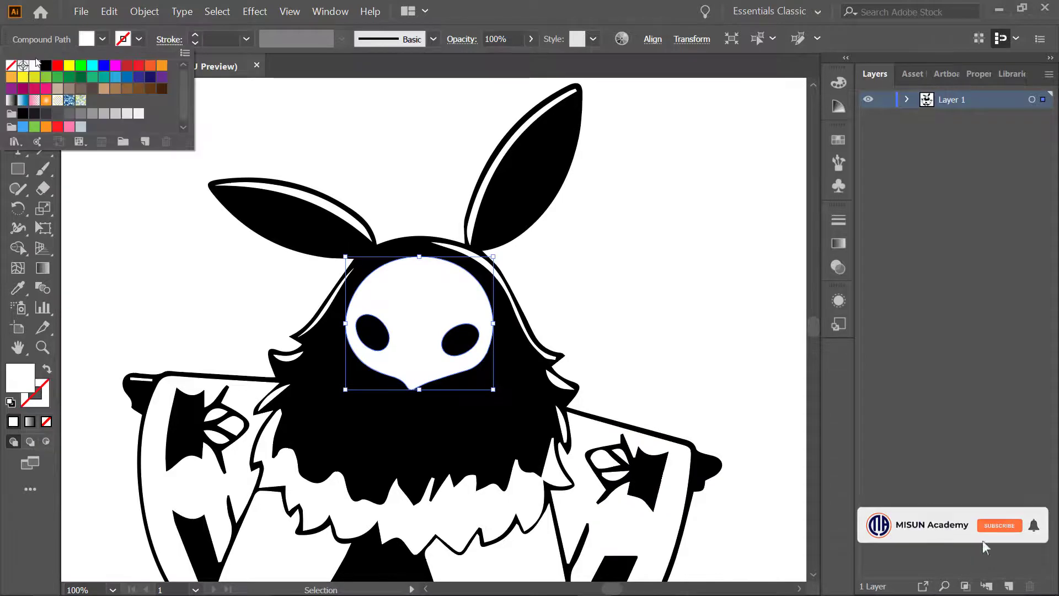
pyautogui.click(69, 65)
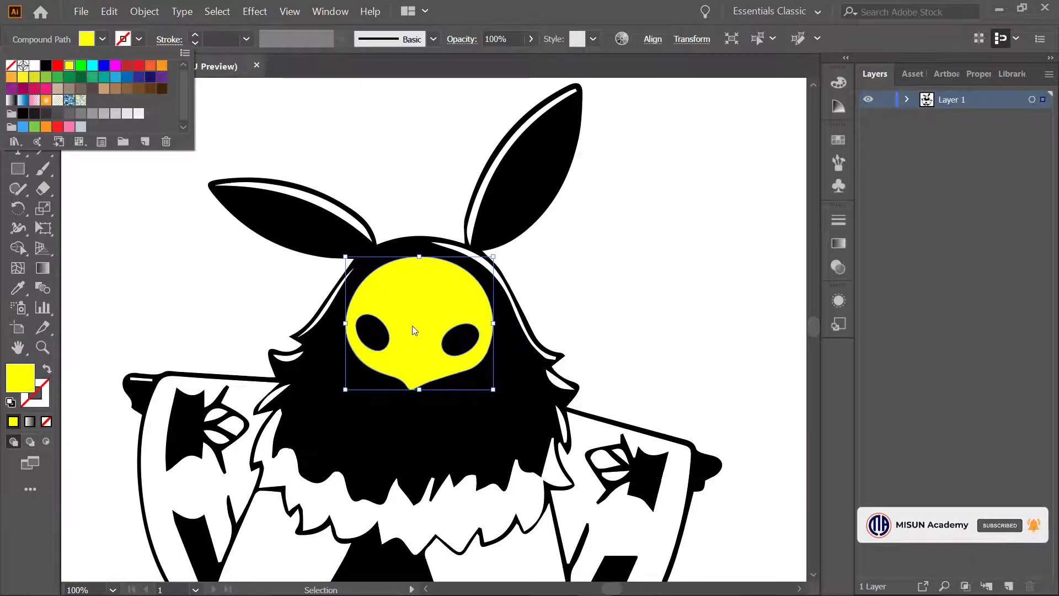
pyautogui.click(420, 289)
# Try yellow-green and cyan fills on the black body, ears and outline shape, and settle on red
pyautogui.scroll(-1, 441, 309)
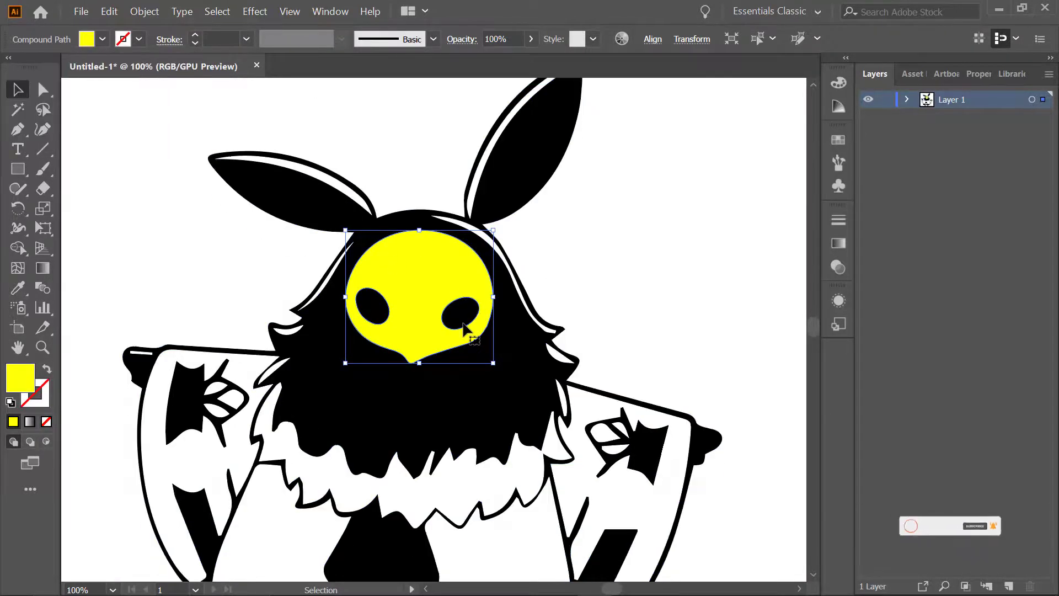
pyautogui.scroll(-3, 621, 401)
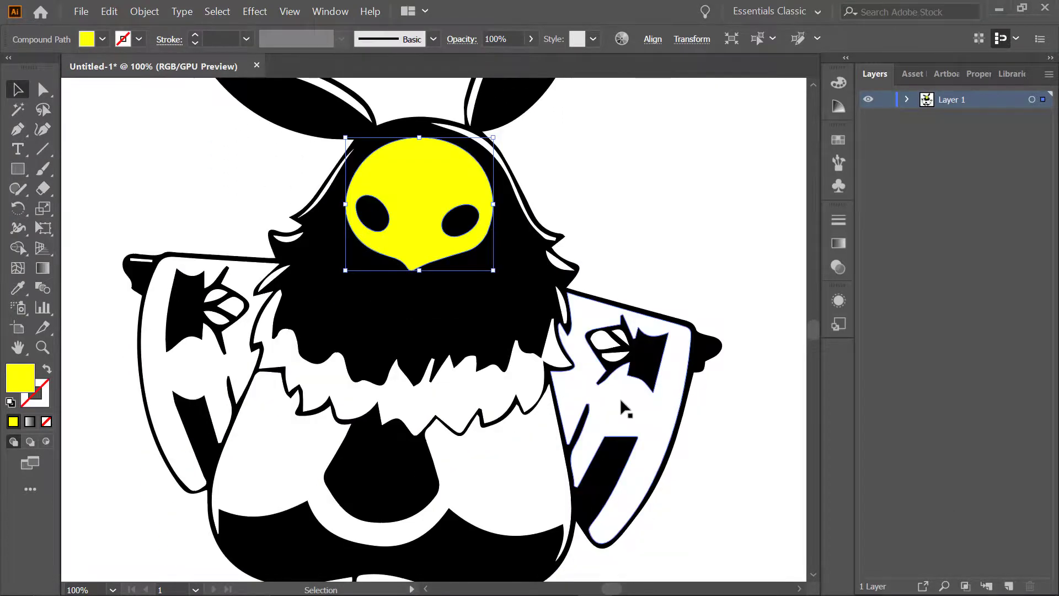
pyautogui.scroll(2, 641, 317)
pyautogui.click(508, 390)
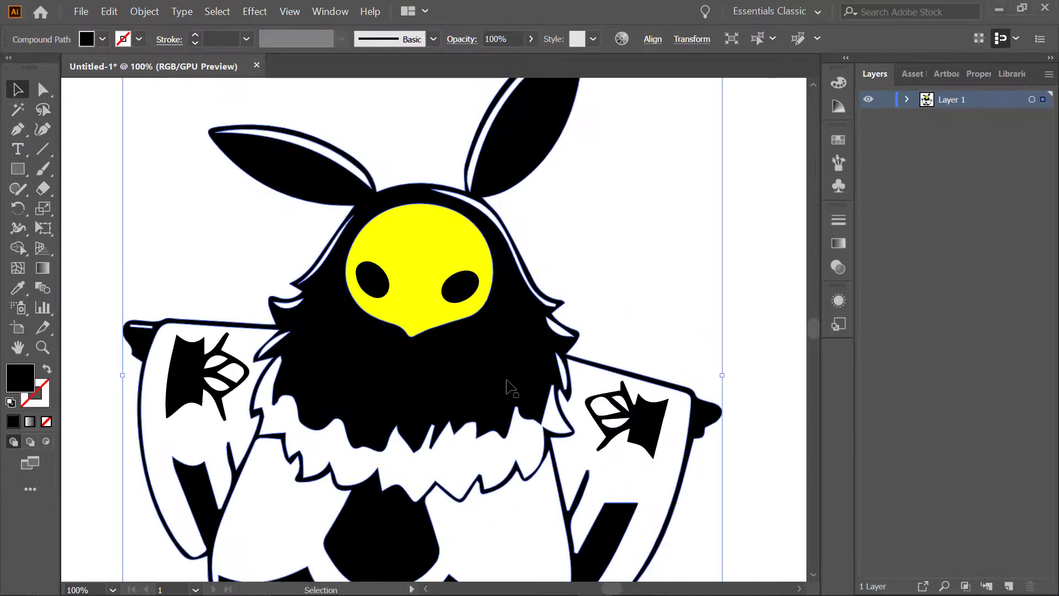
pyautogui.click(85, 38)
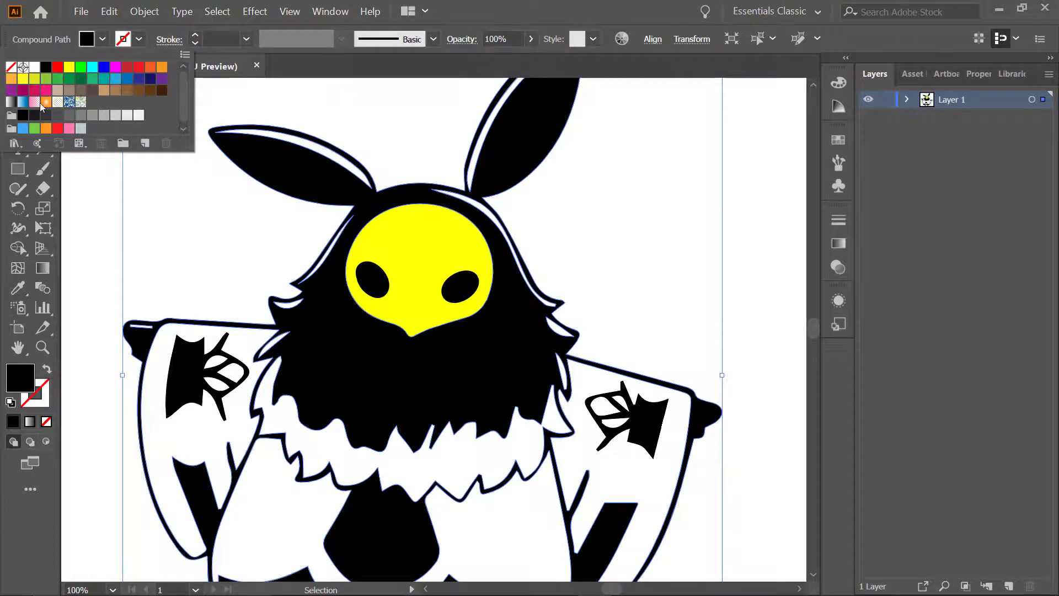
pyautogui.click(34, 79)
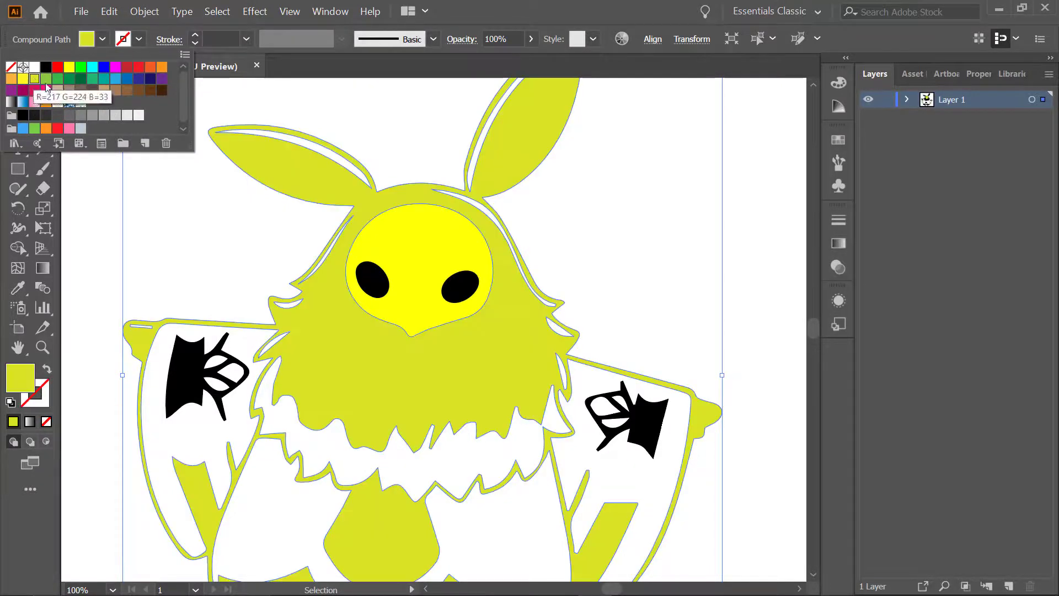
pyautogui.click(92, 67)
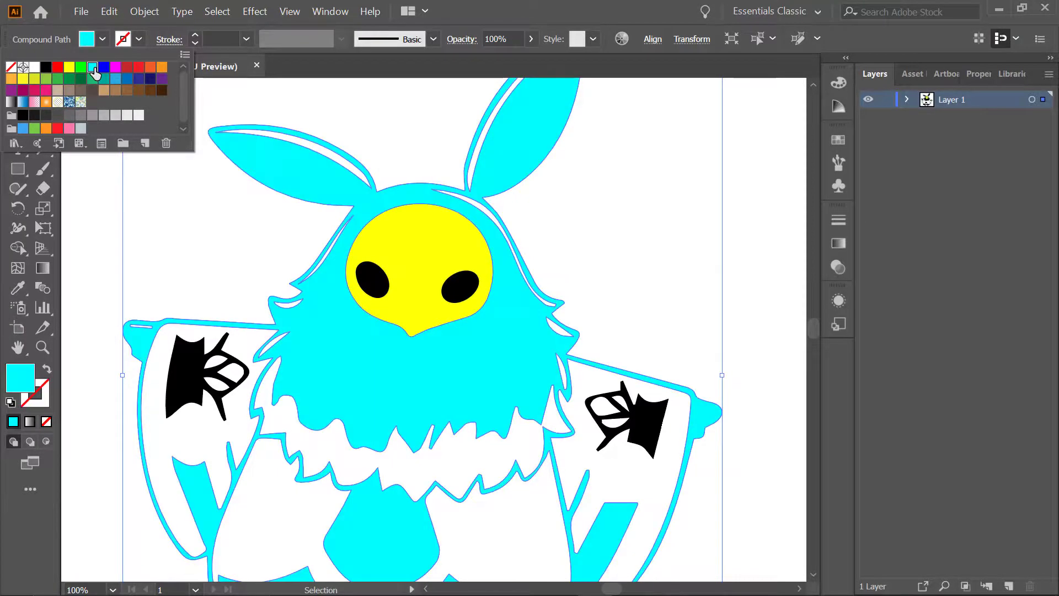
pyautogui.click(144, 68)
pyautogui.click(598, 219)
# Fill the white belly shape below the fur collar with blue
pyautogui.scroll(-2, 598, 220)
pyautogui.scroll(-2, 598, 216)
pyautogui.click(520, 401)
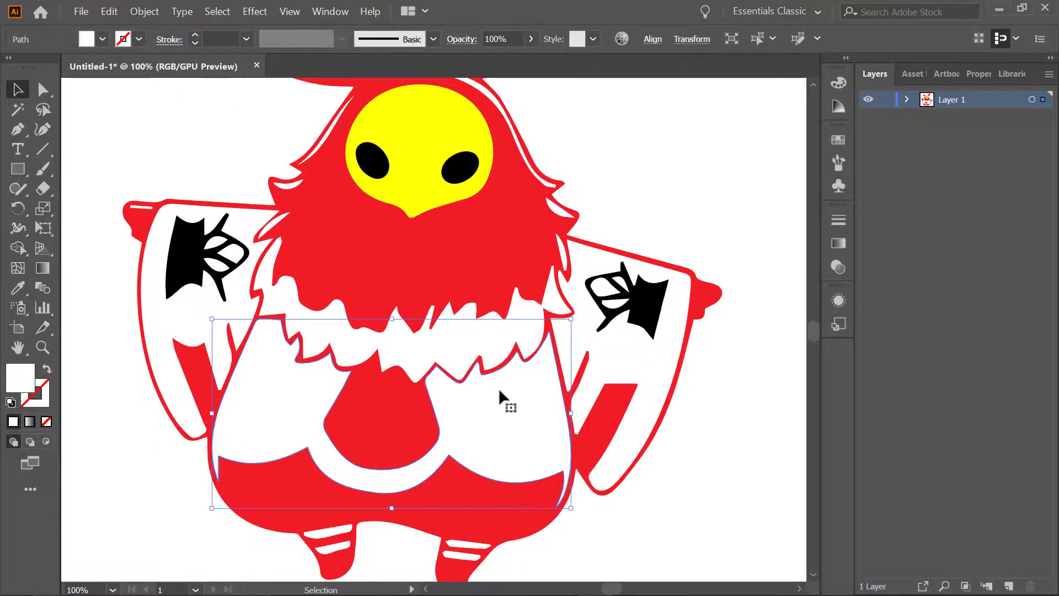
pyautogui.click(85, 38)
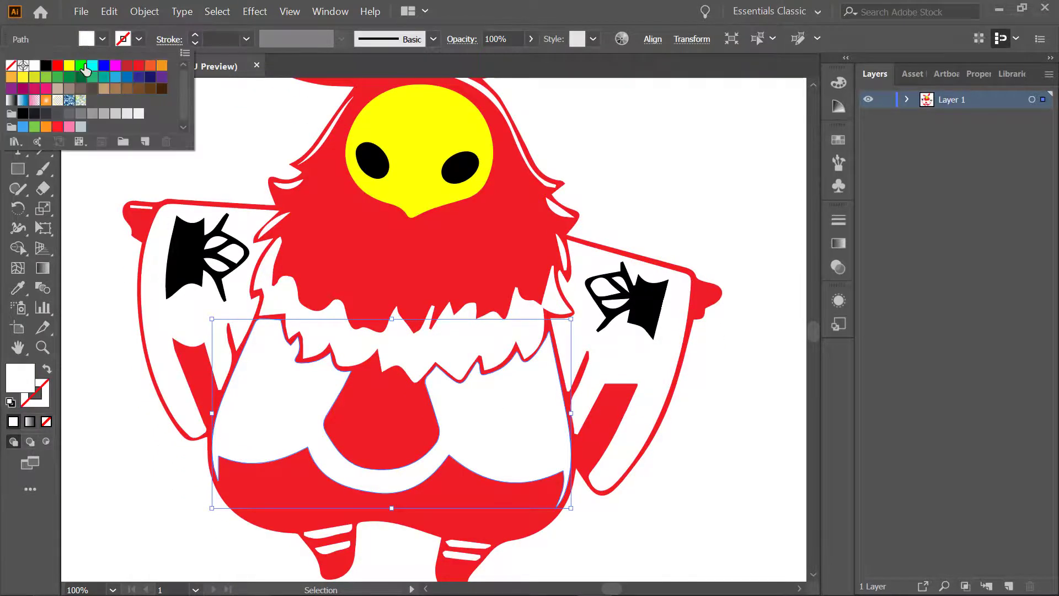
pyautogui.click(104, 66)
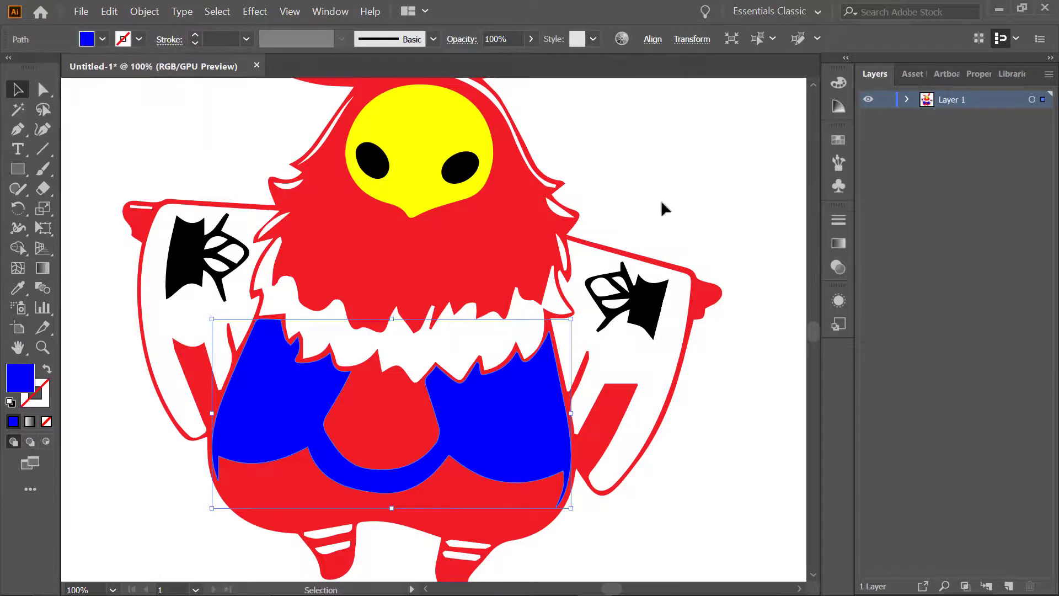
# Fill the white jagged fur collar with pink and clear the selection
pyautogui.click(487, 346)
pyautogui.click(86, 39)
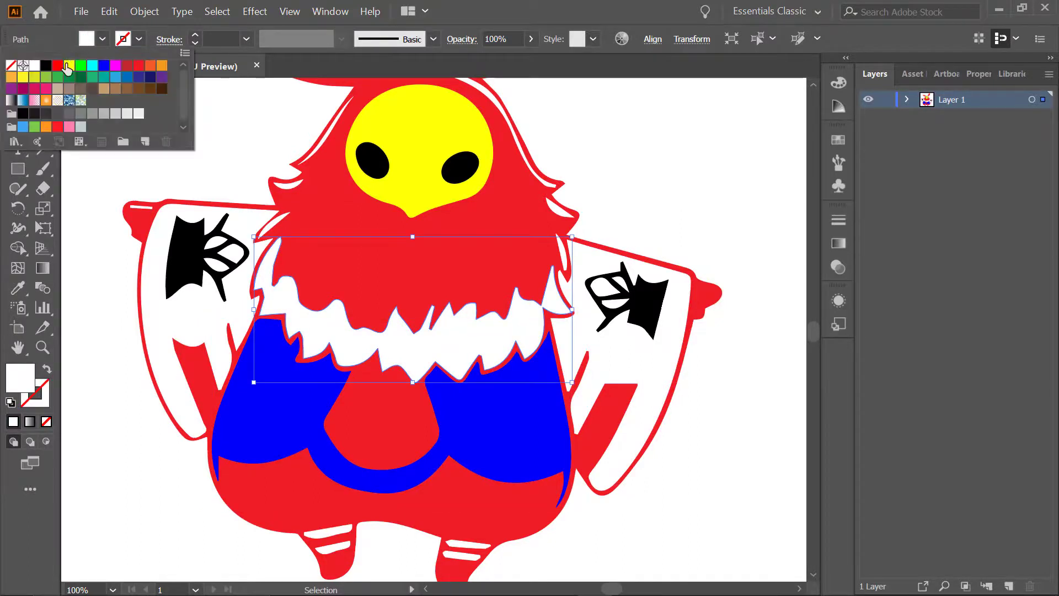
pyautogui.click(45, 88)
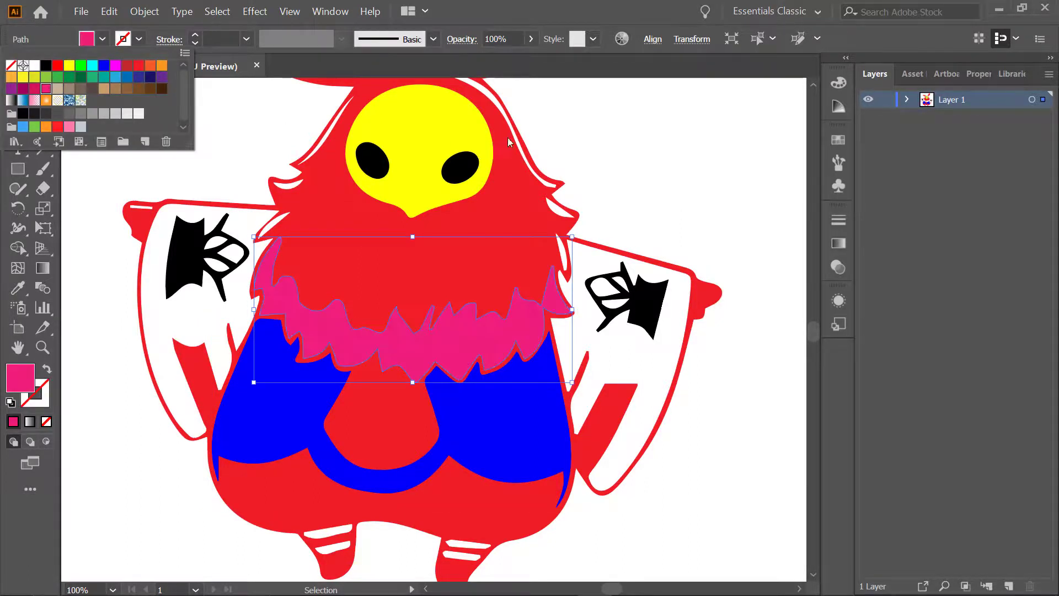
pyautogui.click(615, 112)
pyautogui.click(614, 112)
# Fill the black emblem on the right-hand sleeve with dark navy blue
pyautogui.click(633, 297)
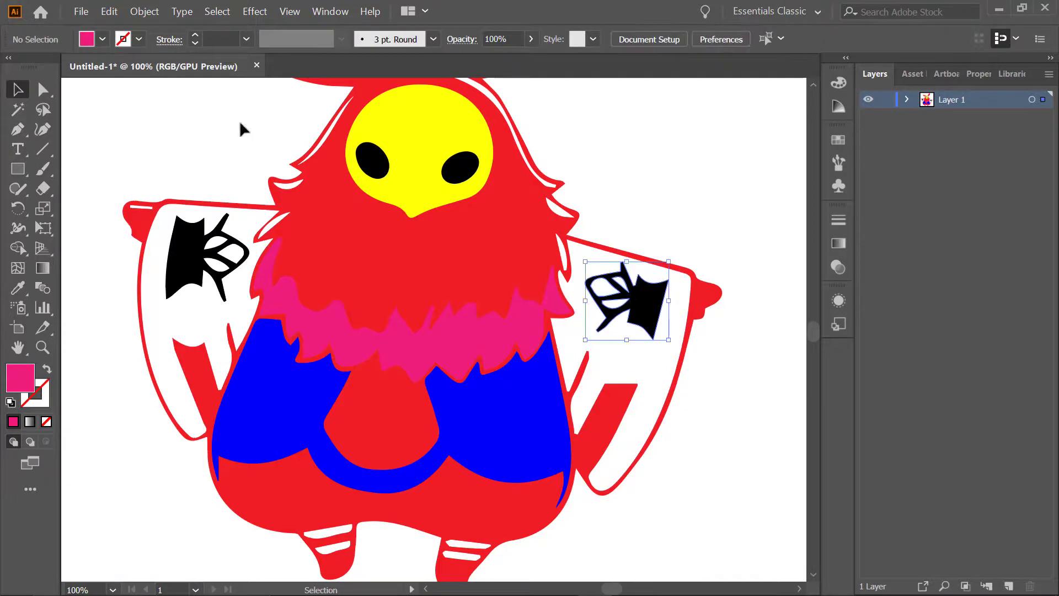
pyautogui.click(87, 39)
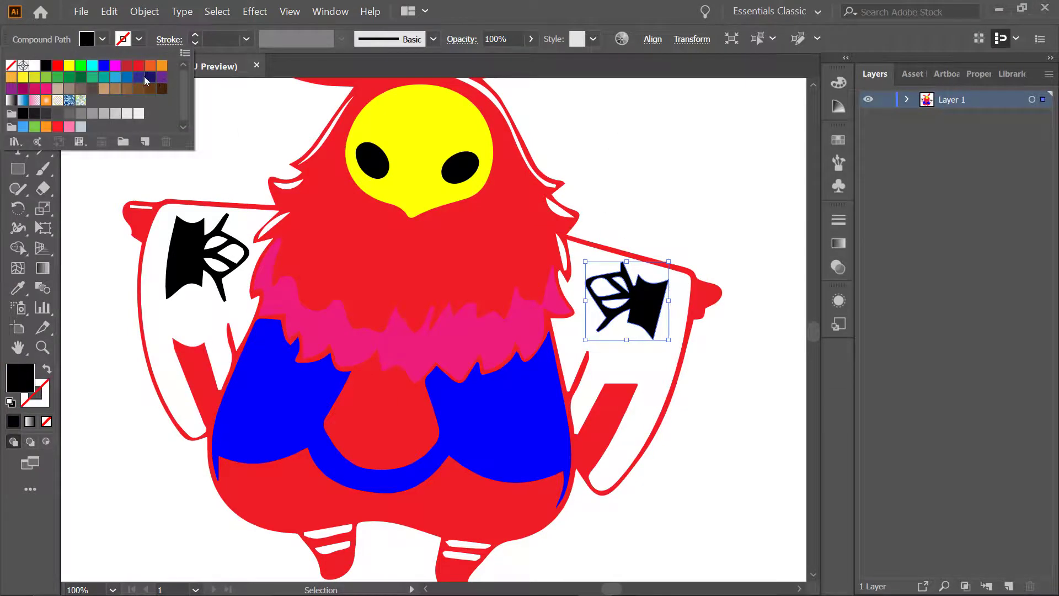
pyautogui.click(147, 80)
pyautogui.click(577, 174)
# Fill the black emblem on the left-hand sleeve with grey-brown and clear the selection
pyautogui.click(201, 243)
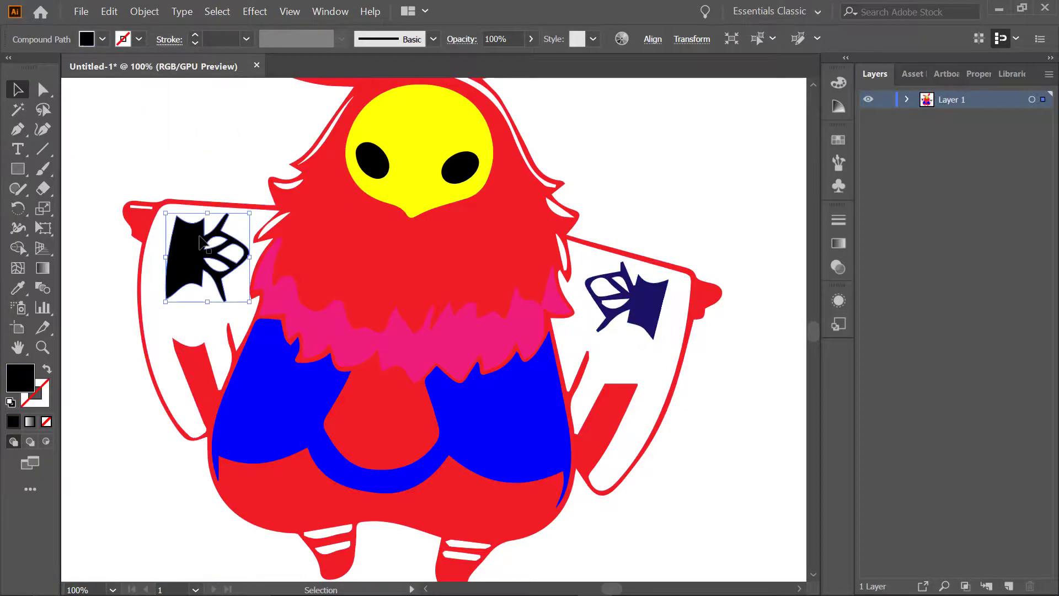
pyautogui.click(86, 38)
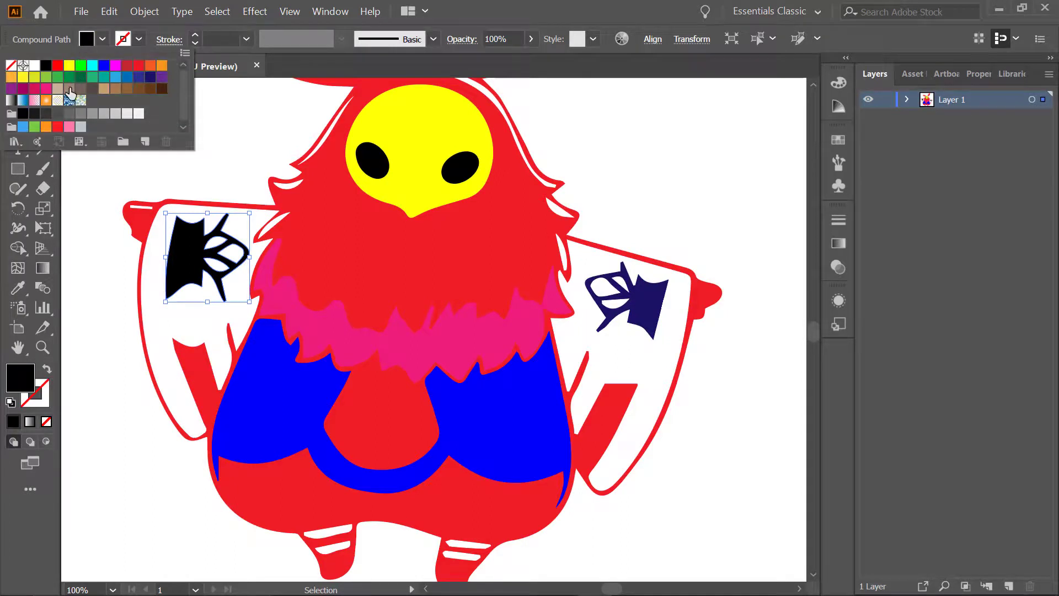
pyautogui.click(70, 90)
pyautogui.click(650, 184)
pyautogui.scroll(1, 651, 188)
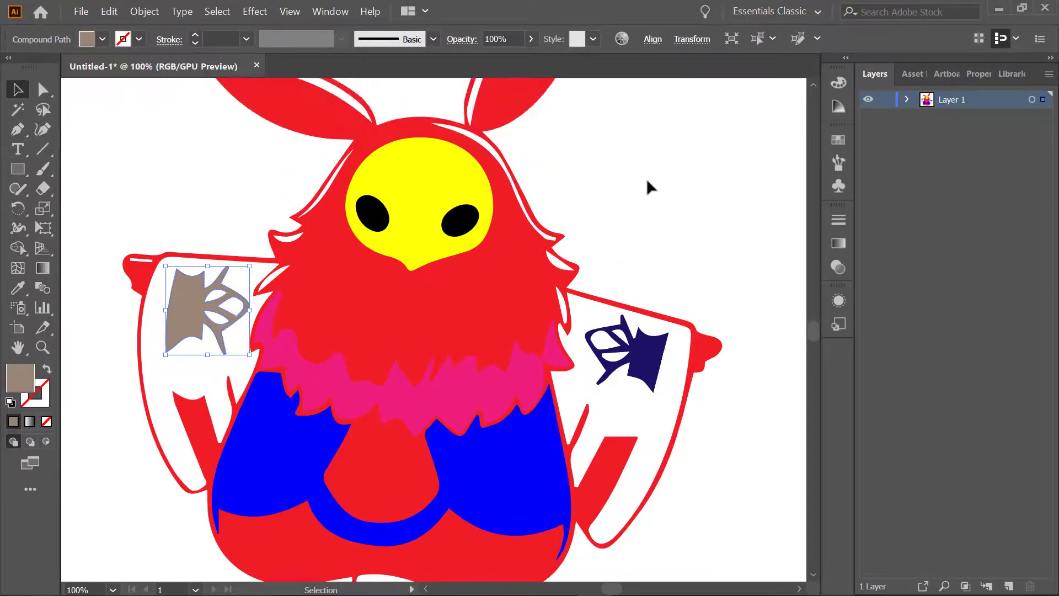
pyautogui.hotkey('ctrl', '0')
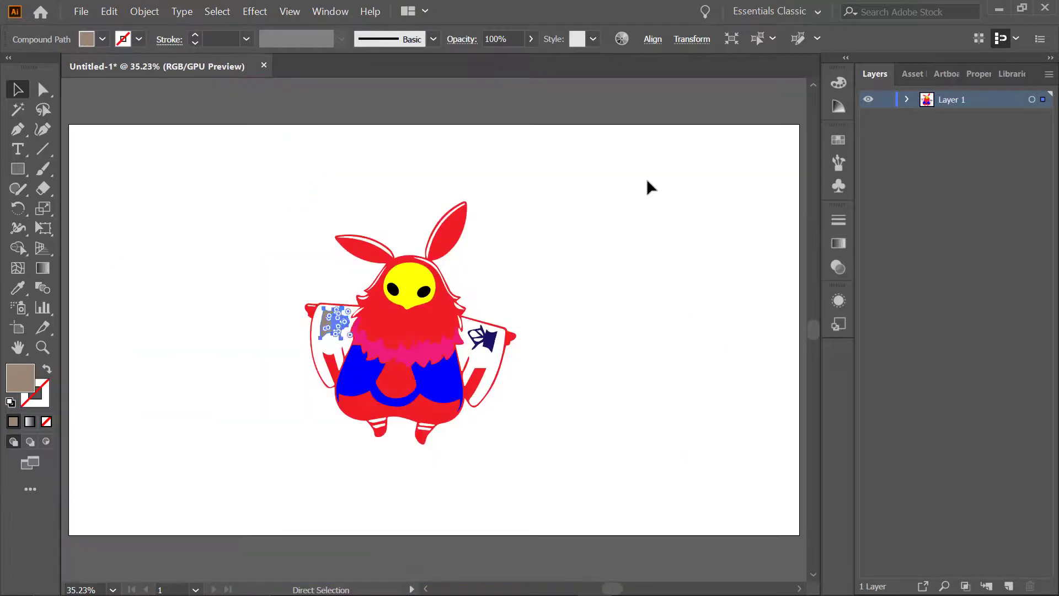
pyautogui.click(641, 247)
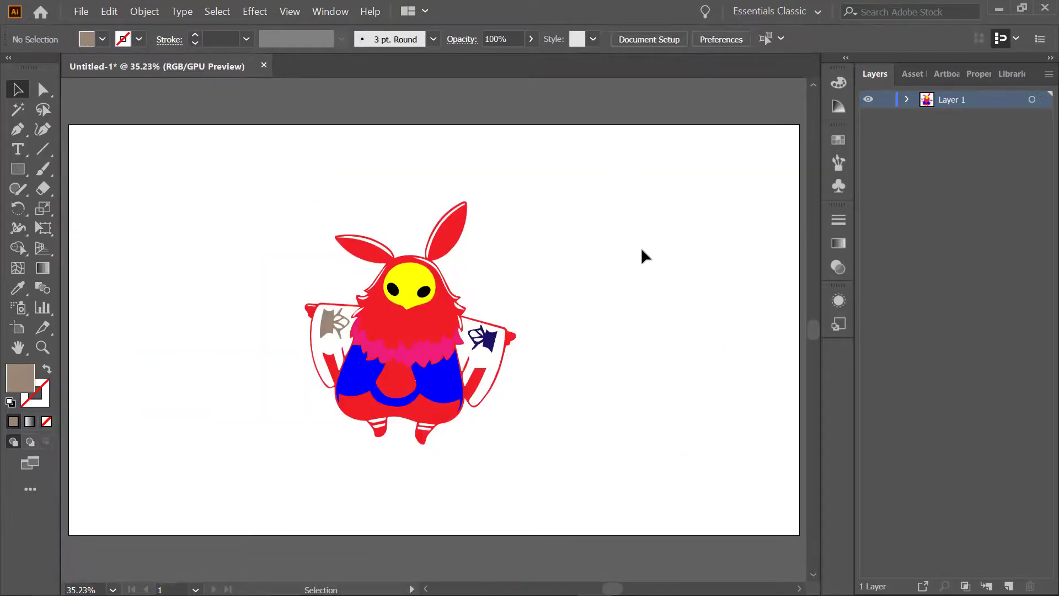